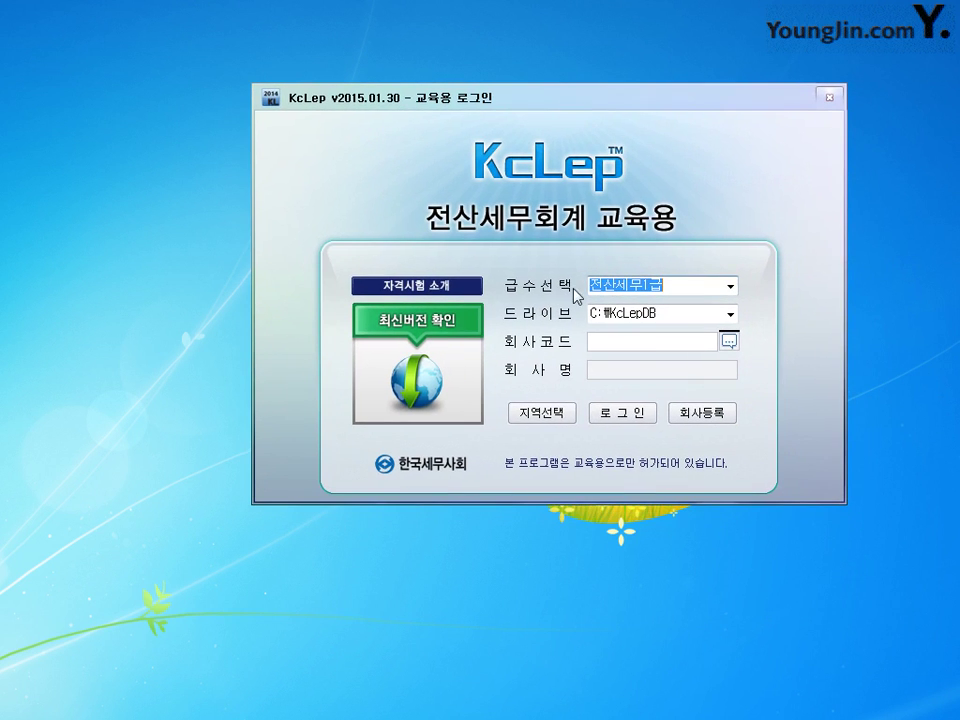
- Choose the 전산회계1급 grade and open 회사등록, which has no companies listed yet
{"action": "left_click", "coordinate": [730, 286]}
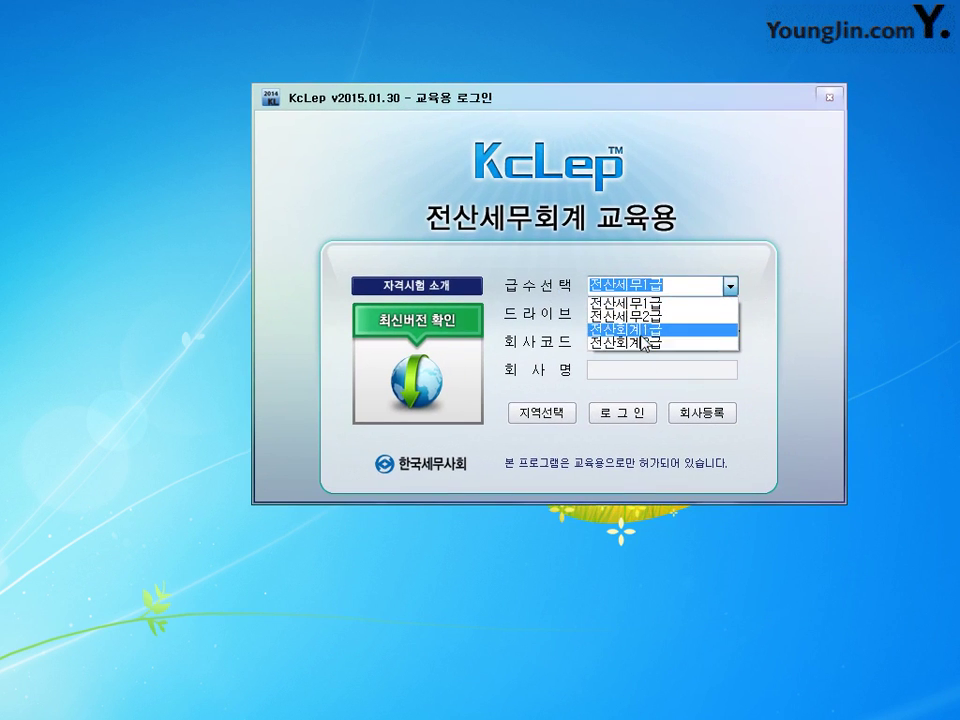
{"action": "left_click", "coordinate": [625, 329]}
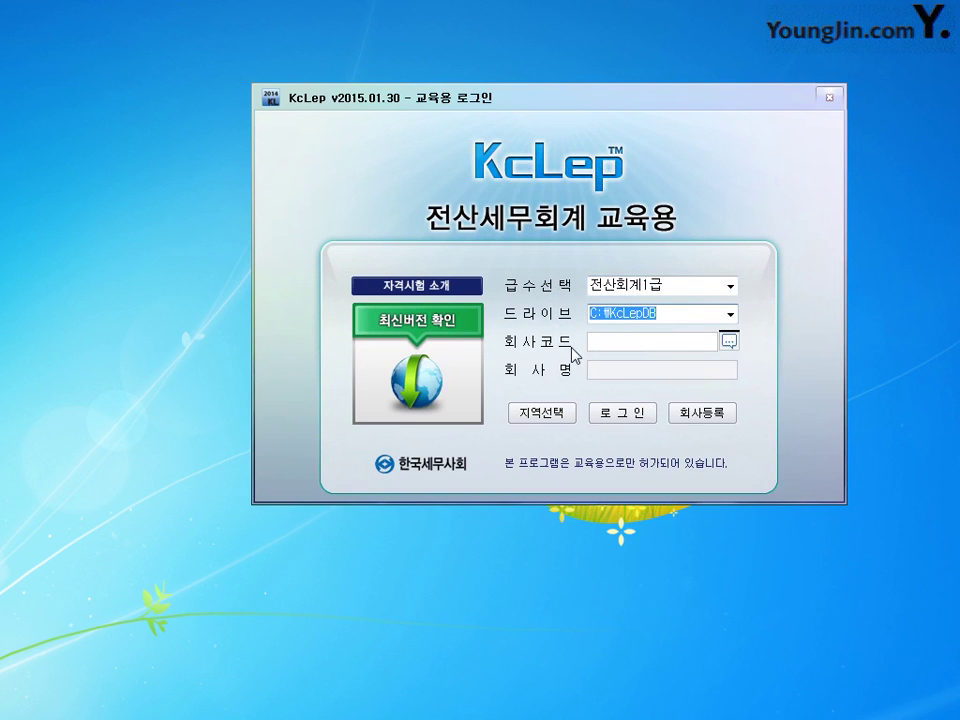
{"action": "left_click", "coordinate": [720, 420]}
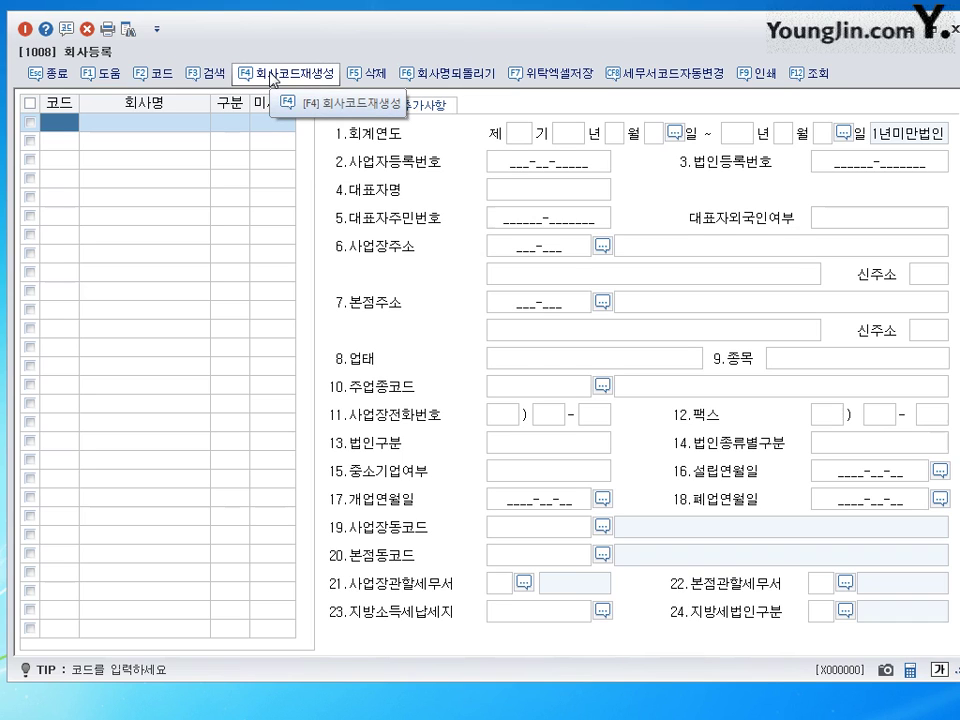
- Regenerate the company codes with 회사코드재생성 to fill the list with companies 0301–0613
{"action": "left_click", "coordinate": [272, 78]}
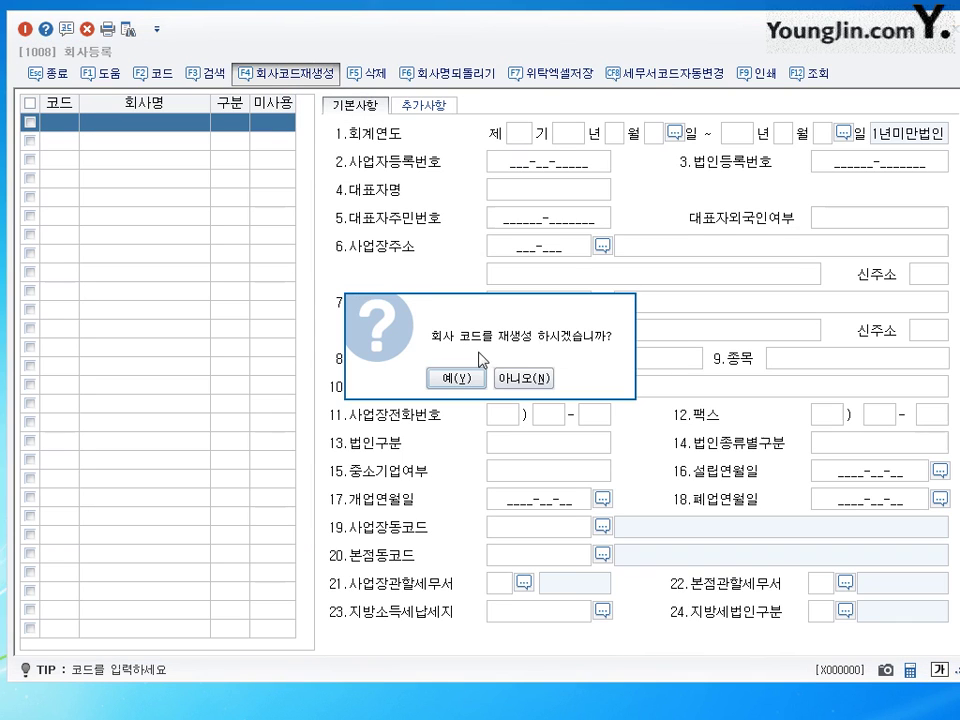
{"action": "left_click", "coordinate": [456, 378]}
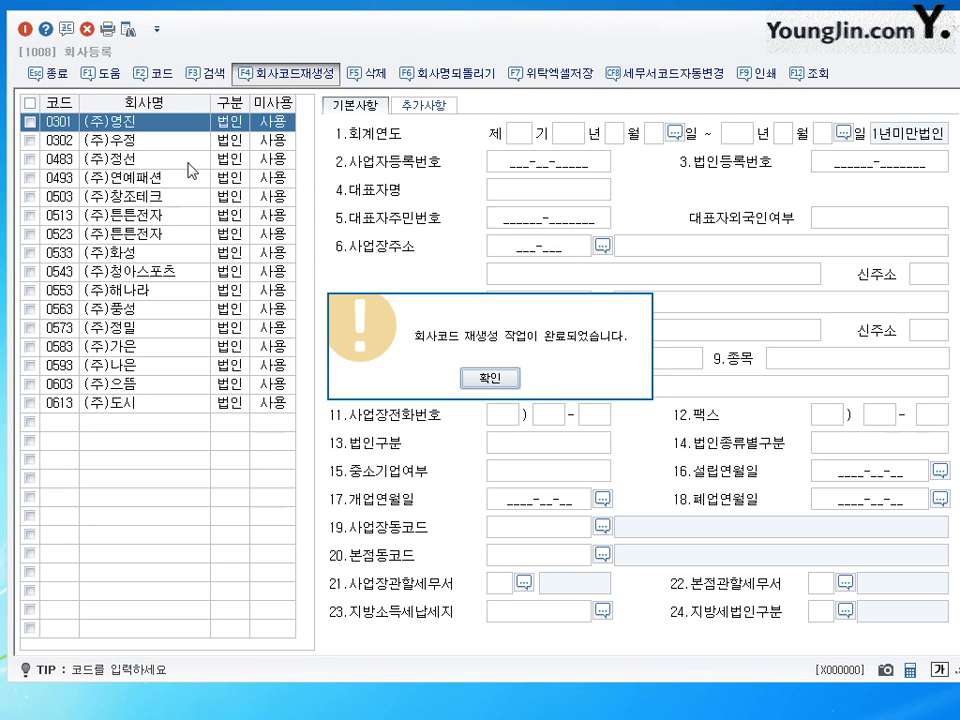
{"action": "left_click", "coordinate": [489, 378]}
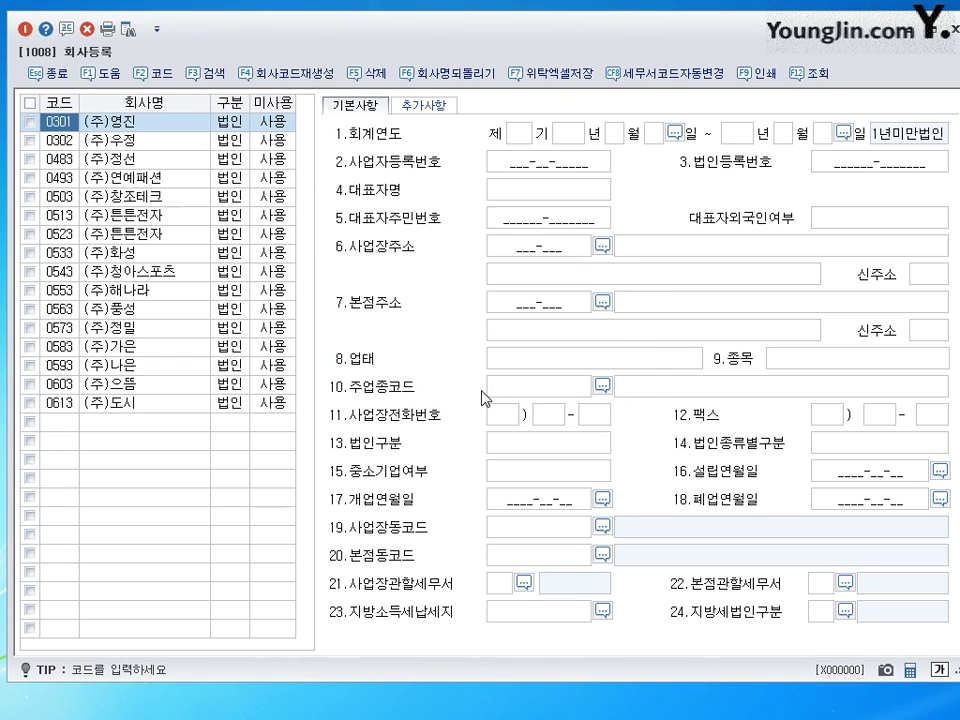
- Return from 회사등록 to the login screen and bring up the 회사코드 lookup
{"action": "key", "text": "Escape"}
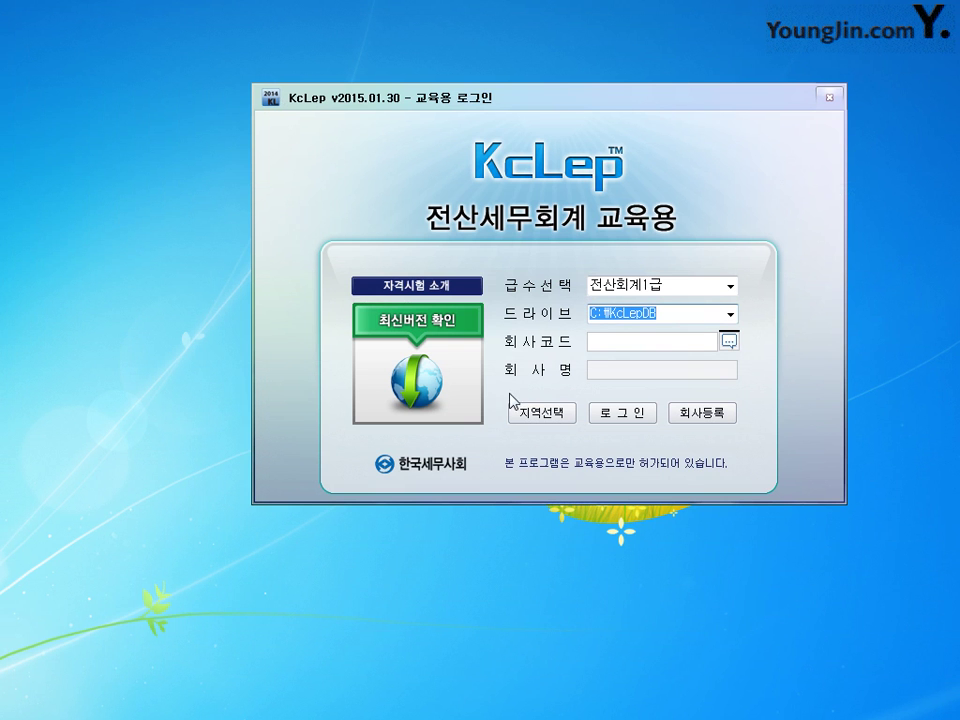
{"action": "left_click_drag", "start_coordinate": [553, 96], "coordinate": [521, 90]}
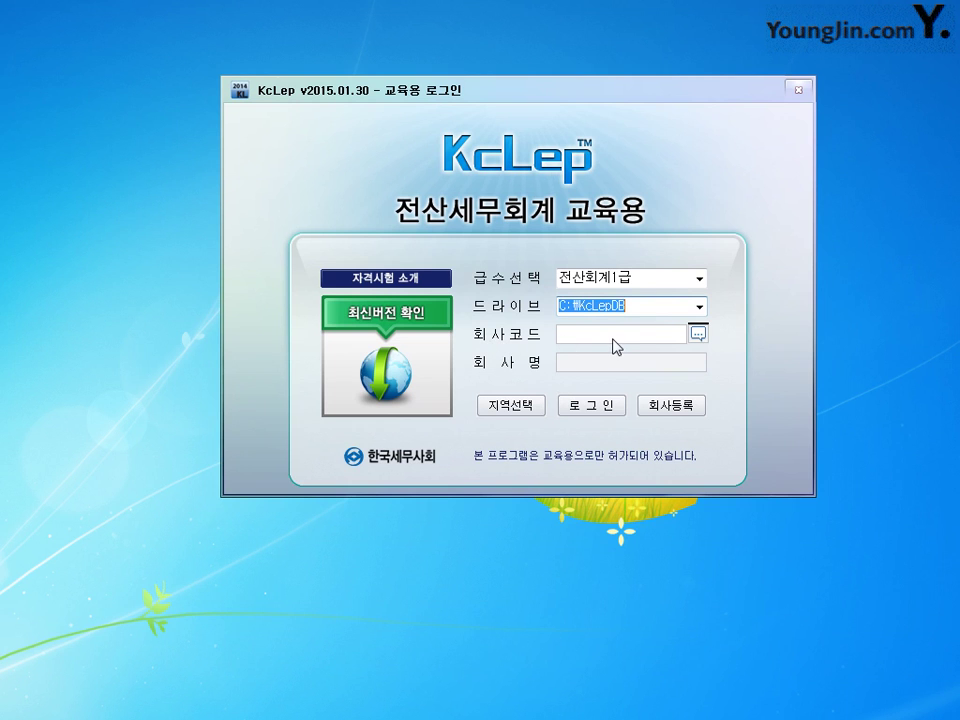
{"action": "left_click", "coordinate": [698, 334]}
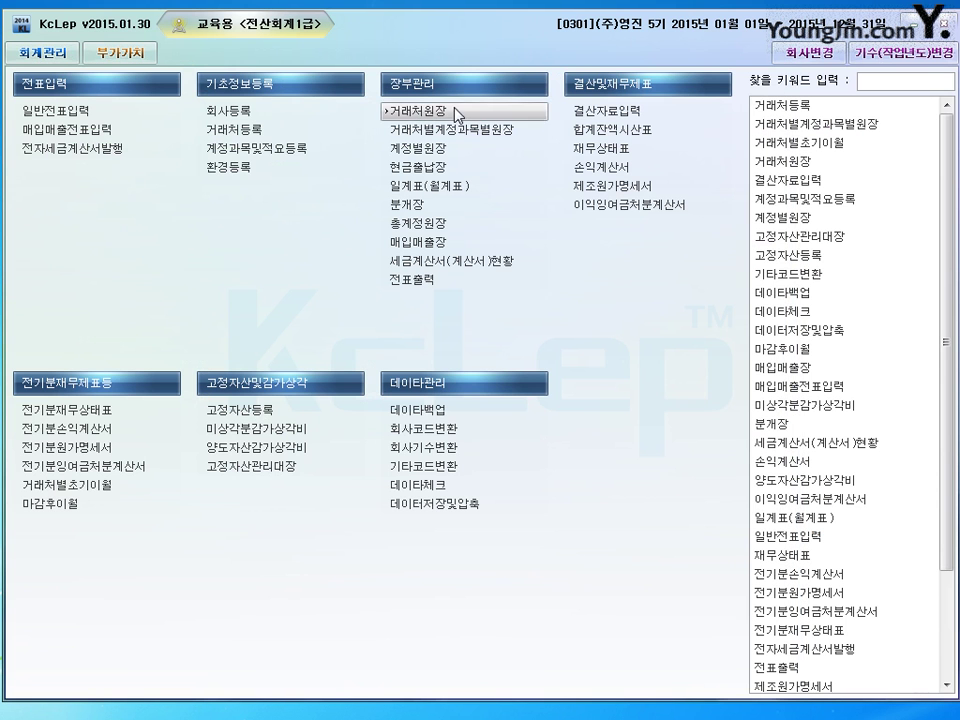
- Open 회사등록 for (주)영진 and review 기수 5, 개업연월일 2011-02-01 and its registration numbers
{"action": "left_click", "coordinate": [233, 114]}
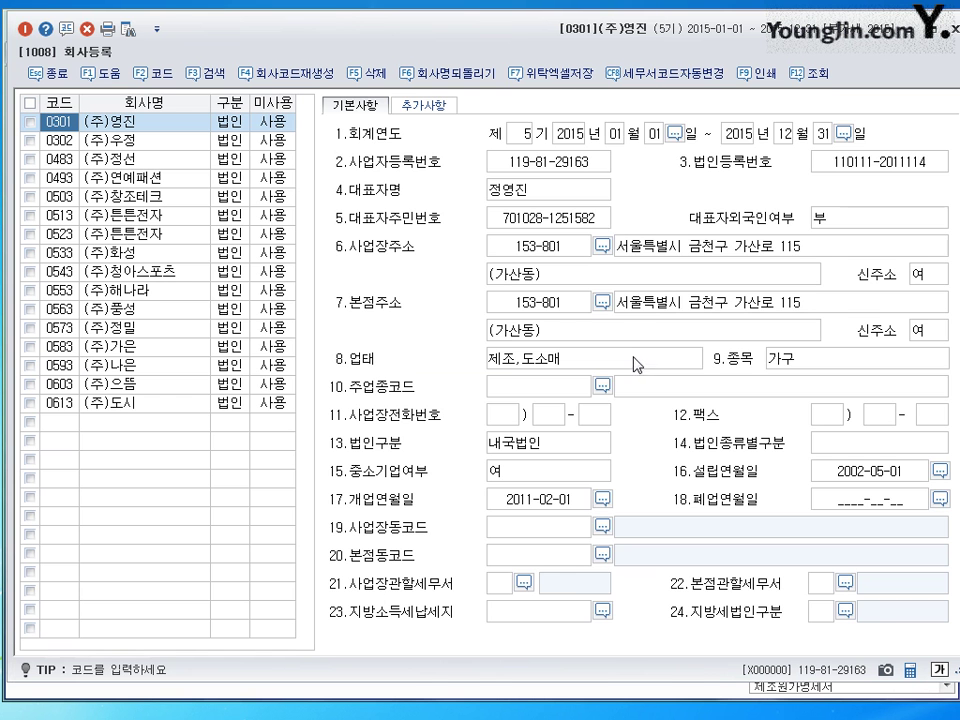
{"action": "left_click_drag", "start_coordinate": [465, 37], "coordinate": [461, 36]}
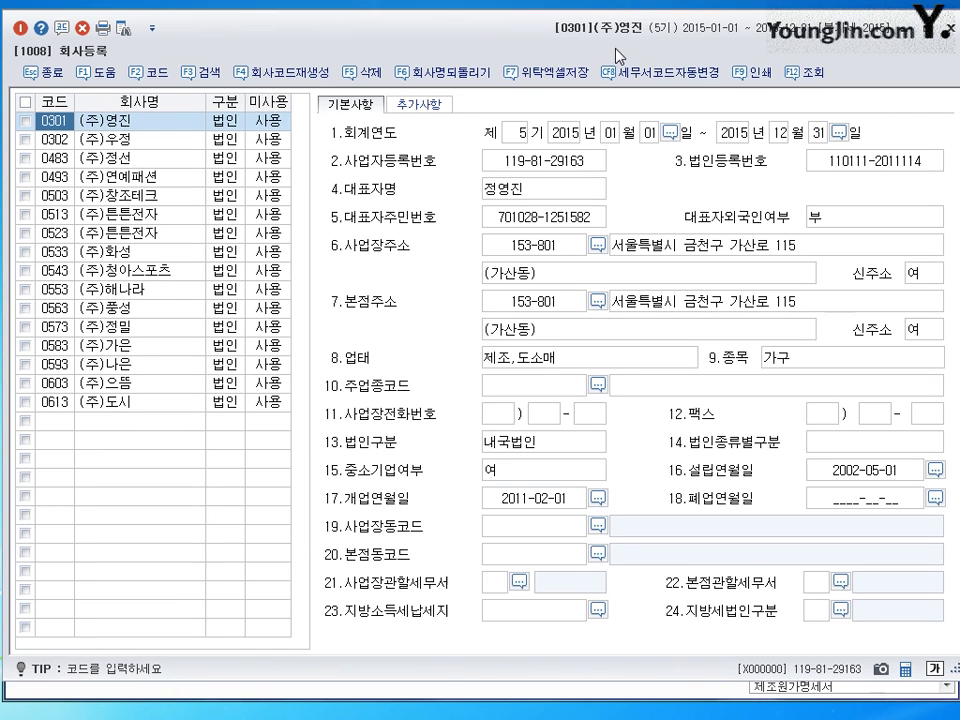
{"action": "left_click", "coordinate": [514, 134]}
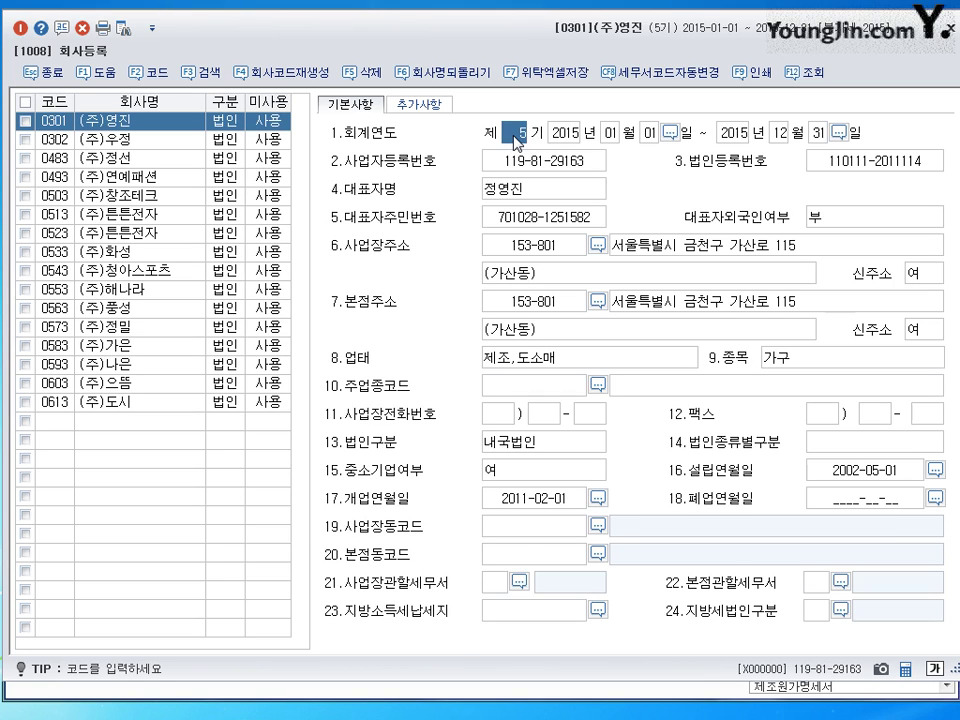
{"action": "left_click", "coordinate": [525, 505]}
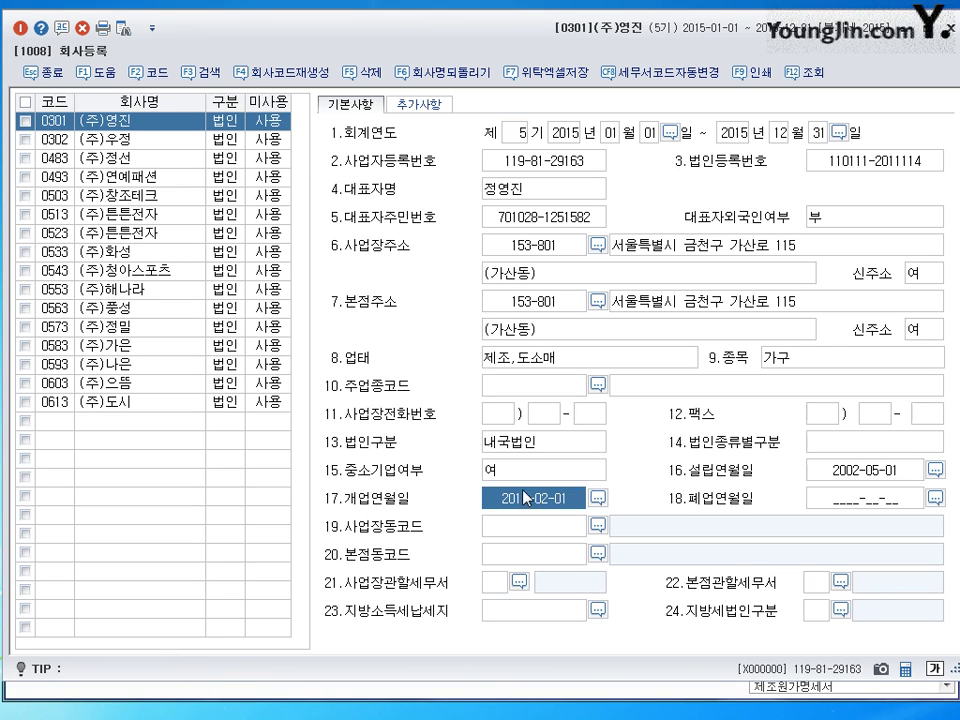
{"action": "left_click", "coordinate": [519, 139]}
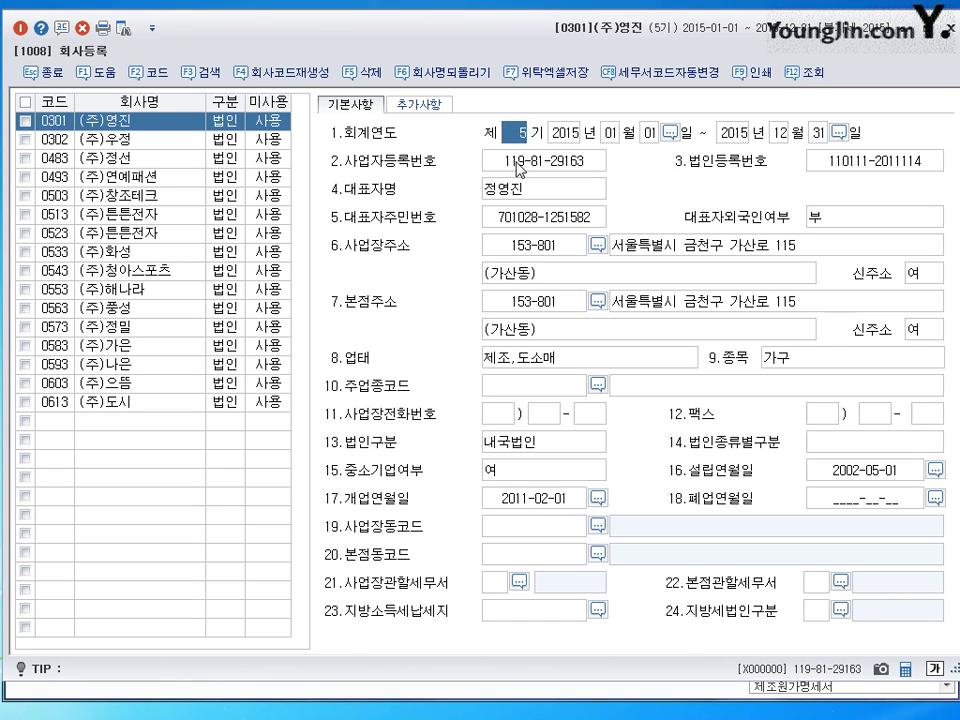
{"action": "left_click", "coordinate": [519, 162]}
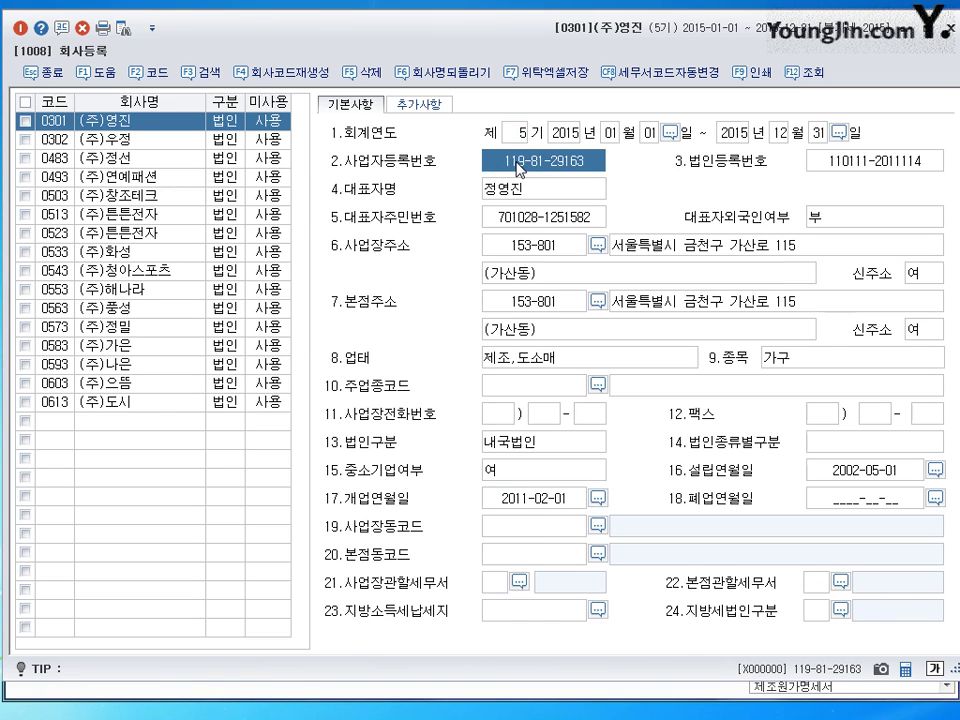
{"action": "left_click", "coordinate": [842, 170]}
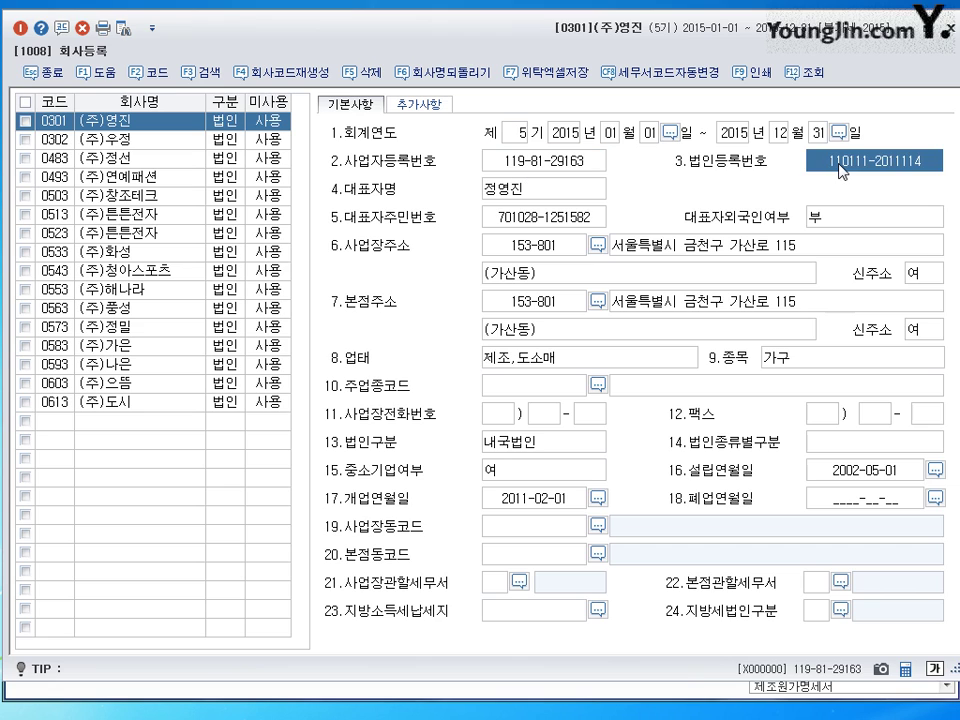
{"action": "left_click", "coordinate": [563, 170]}
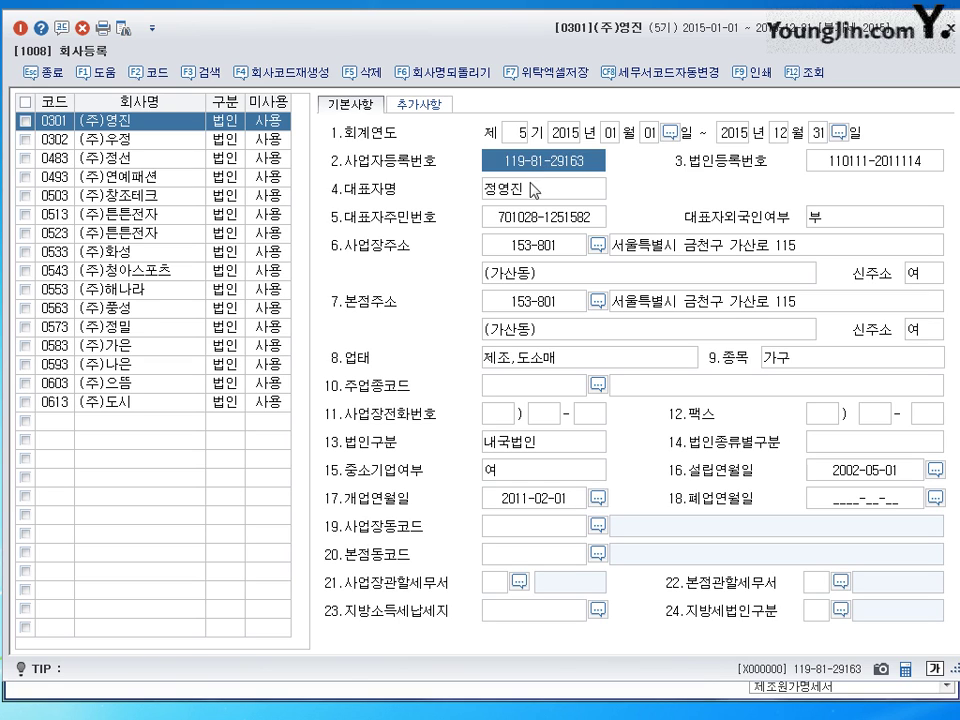
- Step past the representative's name and resident-number fields and launch the business-address postcode search
{"action": "left_click", "coordinate": [525, 195]}
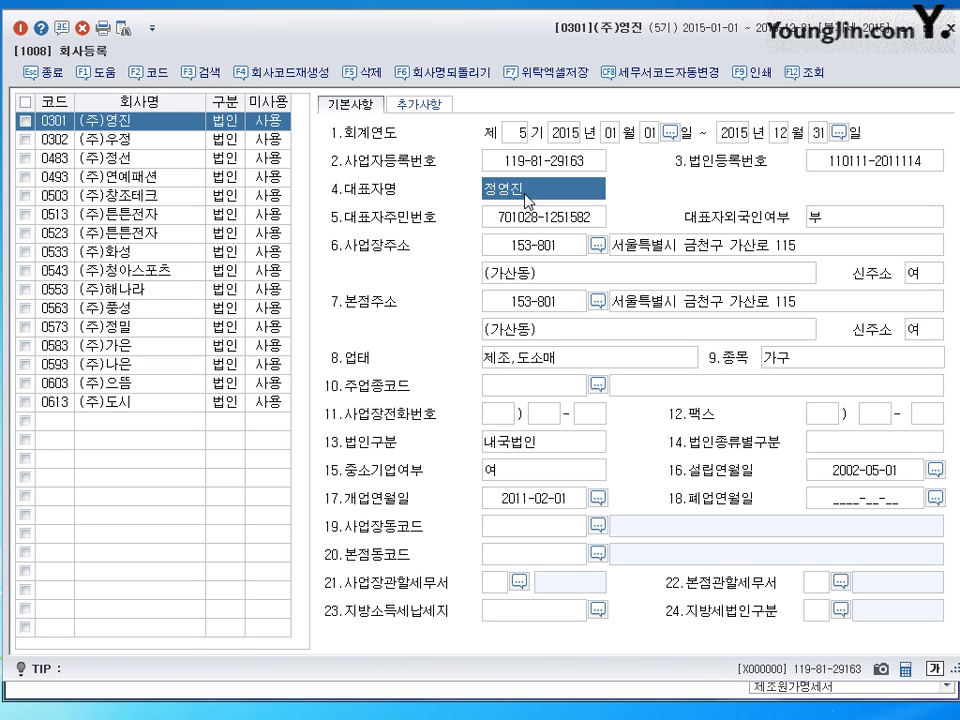
{"action": "left_click", "coordinate": [518, 227]}
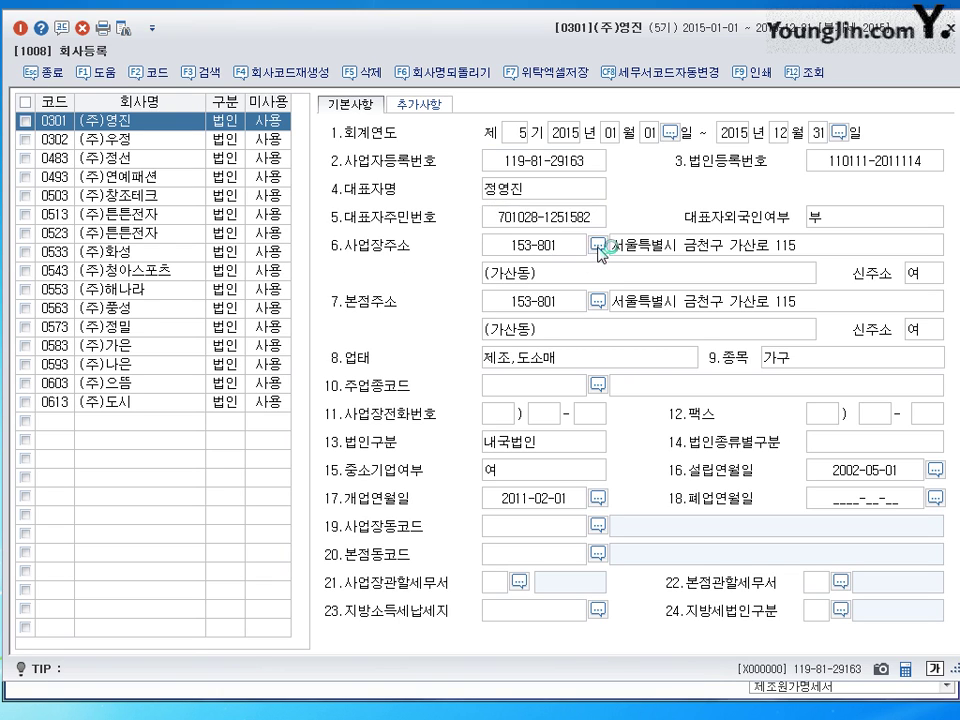
{"action": "left_click", "coordinate": [597, 246]}
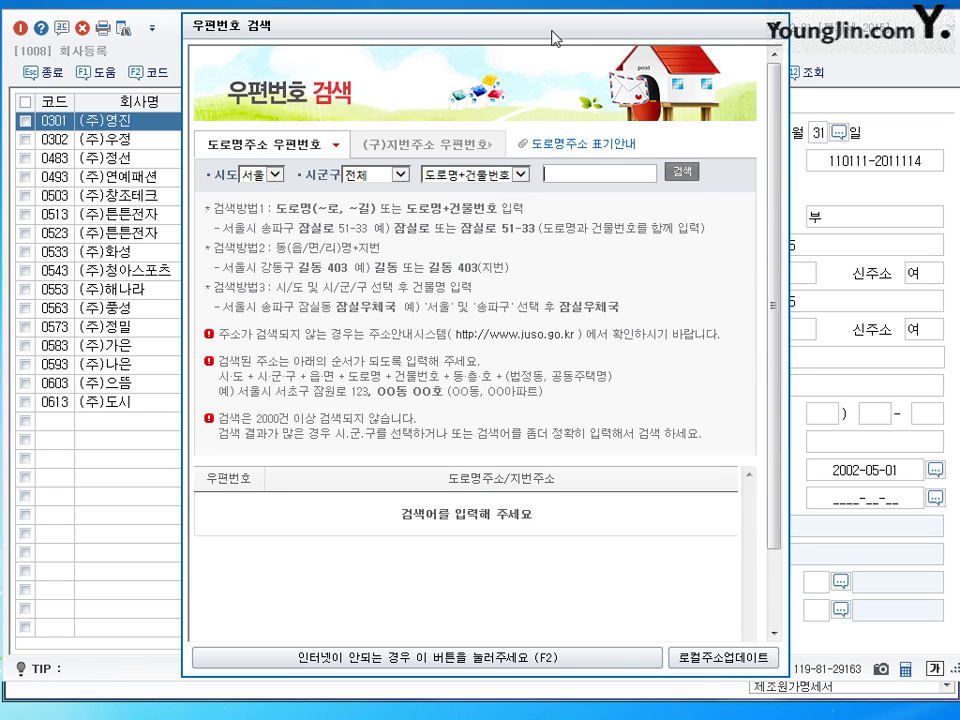
- Try the postcode search's address modes and 동작구 district, then close it without searching
{"action": "left_click_drag", "start_coordinate": [553, 37], "coordinate": [550, 72]}
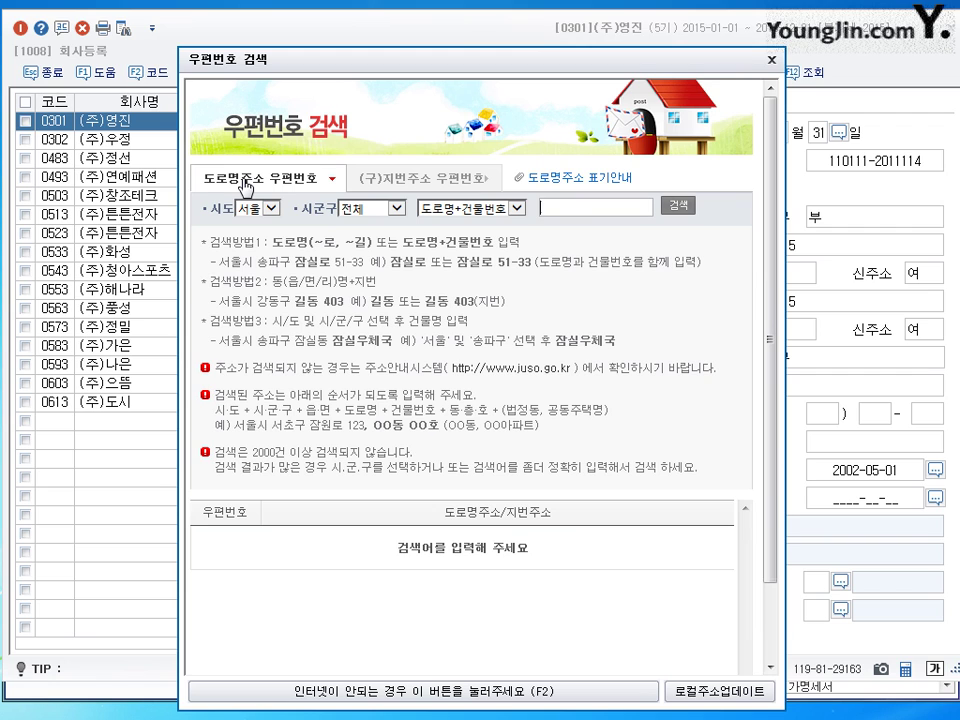
{"action": "left_click", "coordinate": [418, 182]}
{"action": "left_click", "coordinate": [266, 182]}
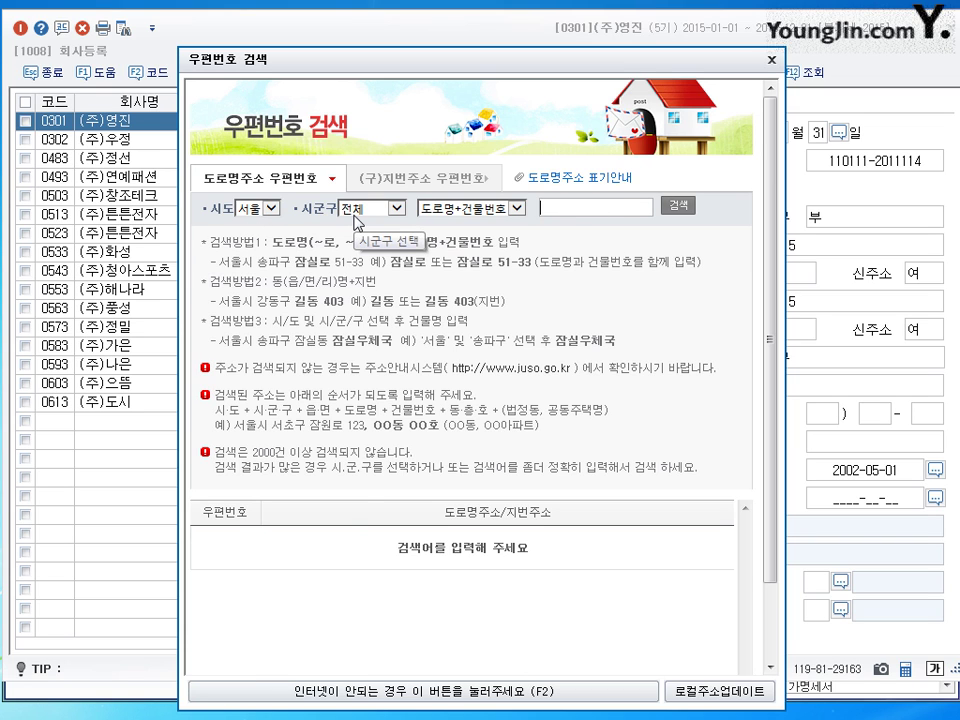
{"action": "left_click", "coordinate": [354, 214]}
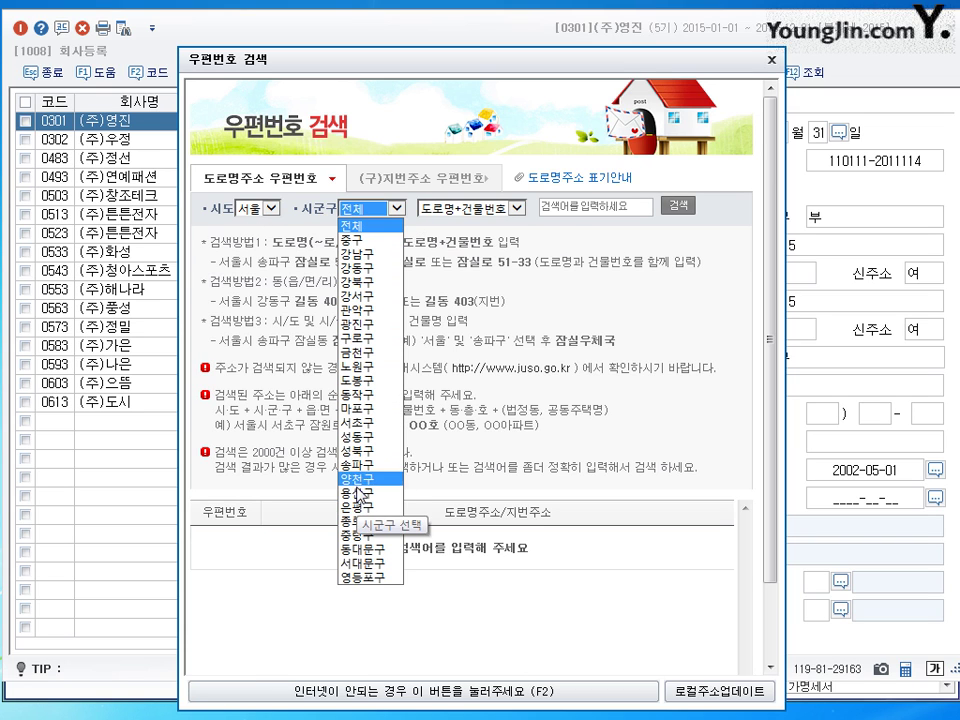
{"action": "left_click", "coordinate": [360, 395]}
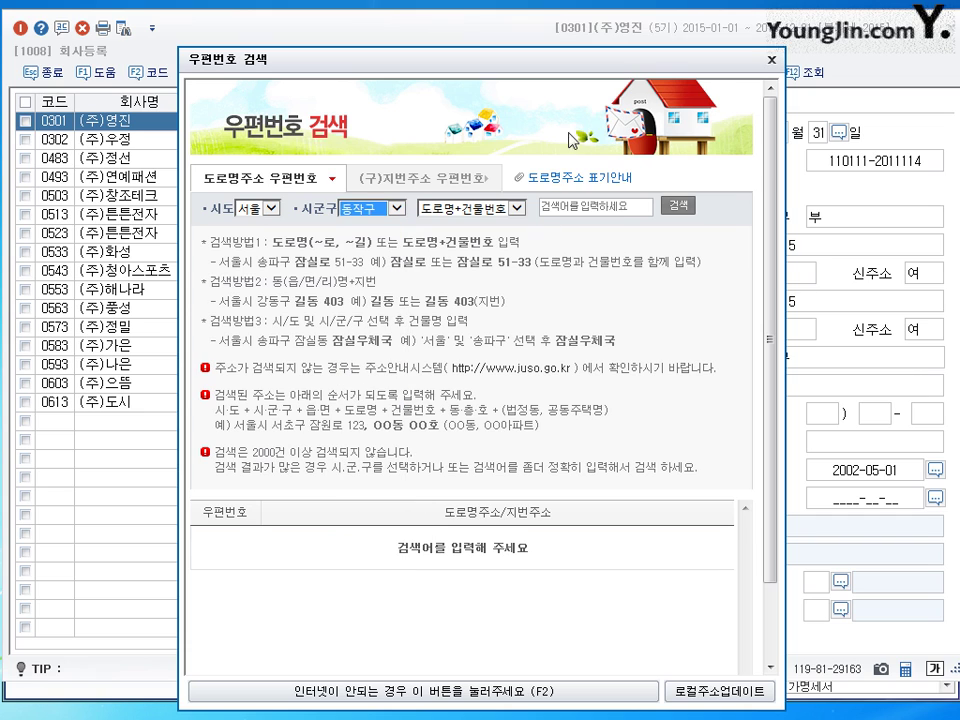
{"action": "left_click", "coordinate": [568, 209]}
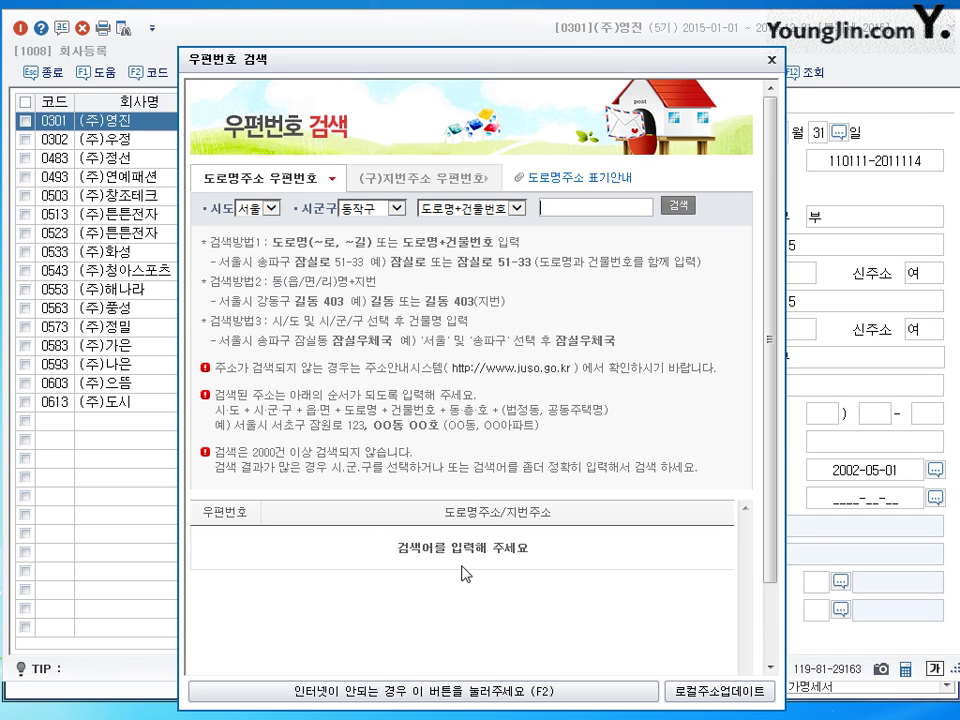
{"action": "left_click", "coordinate": [772, 61]}
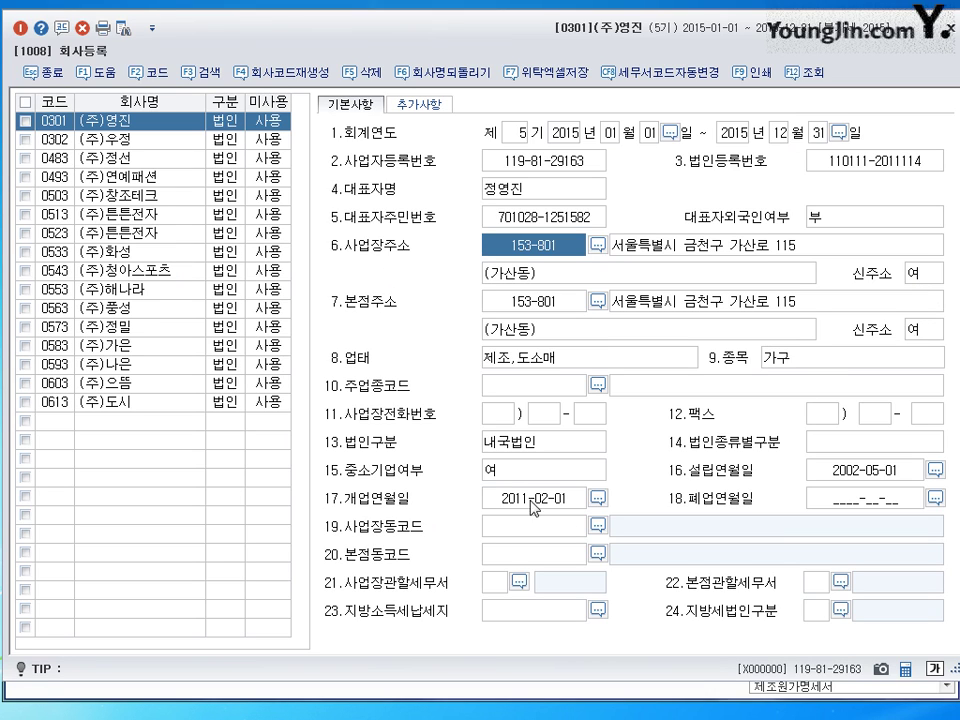
{"action": "left_click", "coordinate": [548, 366]}
{"action": "left_click", "coordinate": [814, 362]}
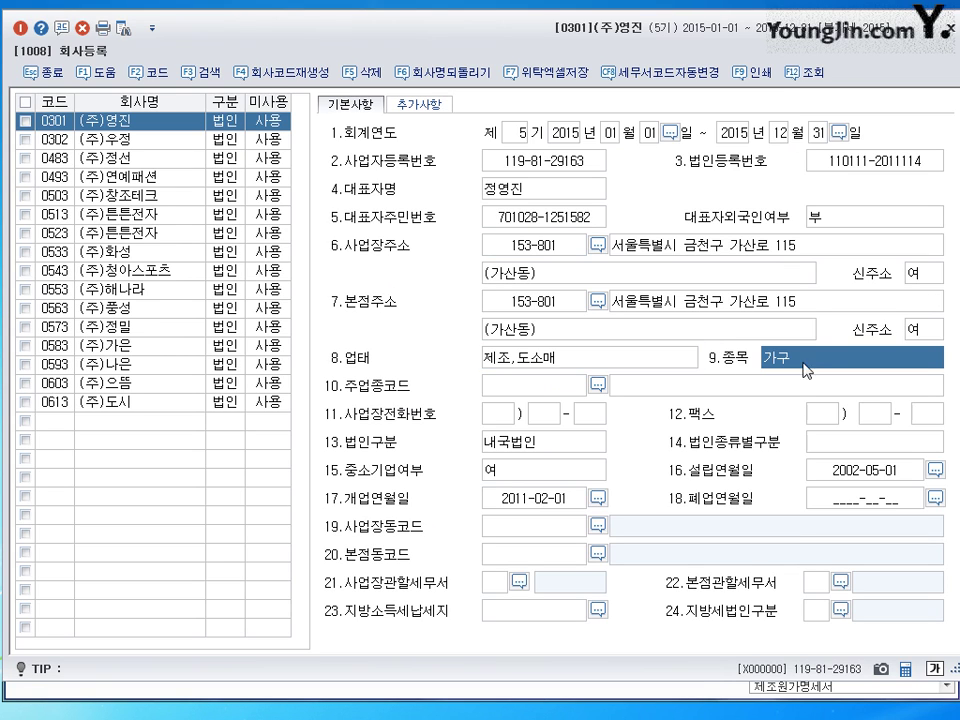
{"action": "left_click", "coordinate": [514, 503]}
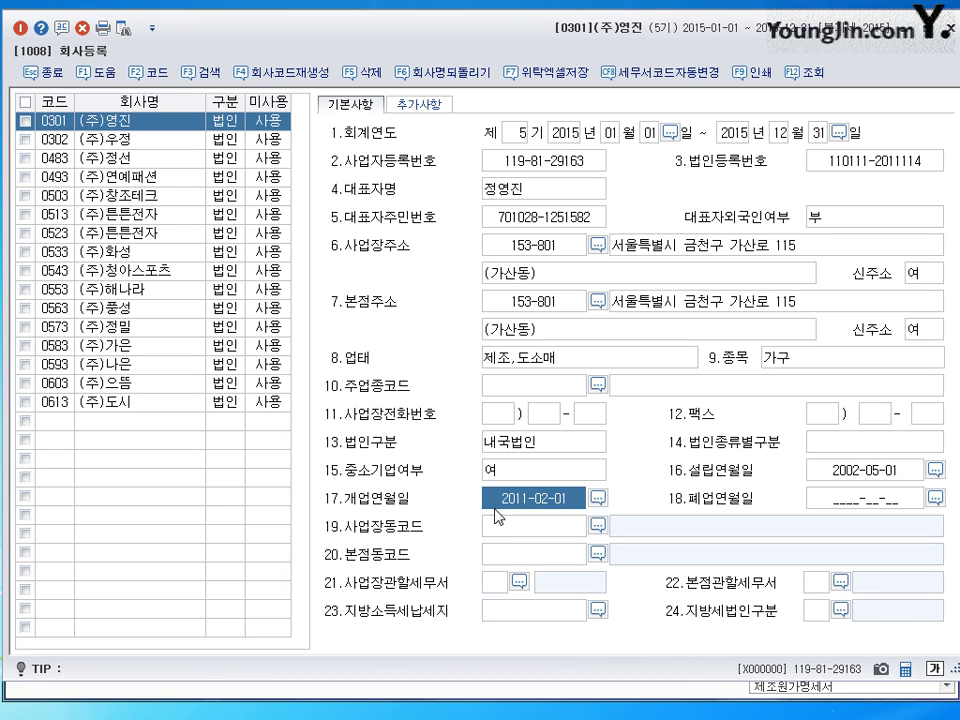
{"action": "left_click", "coordinate": [862, 478]}
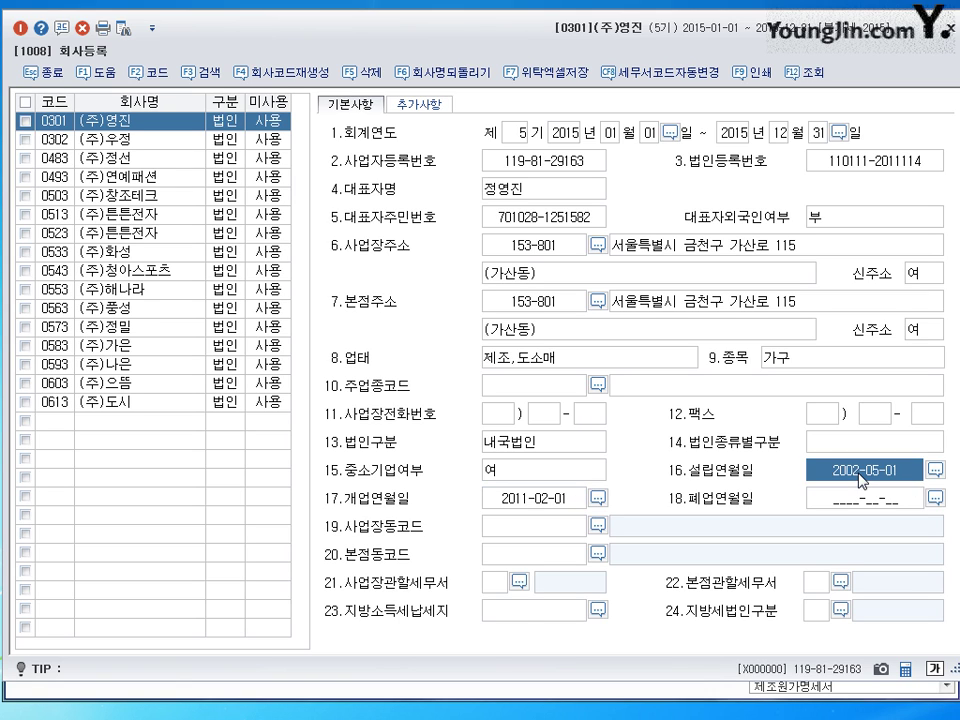
{"action": "left_click", "coordinate": [493, 583]}
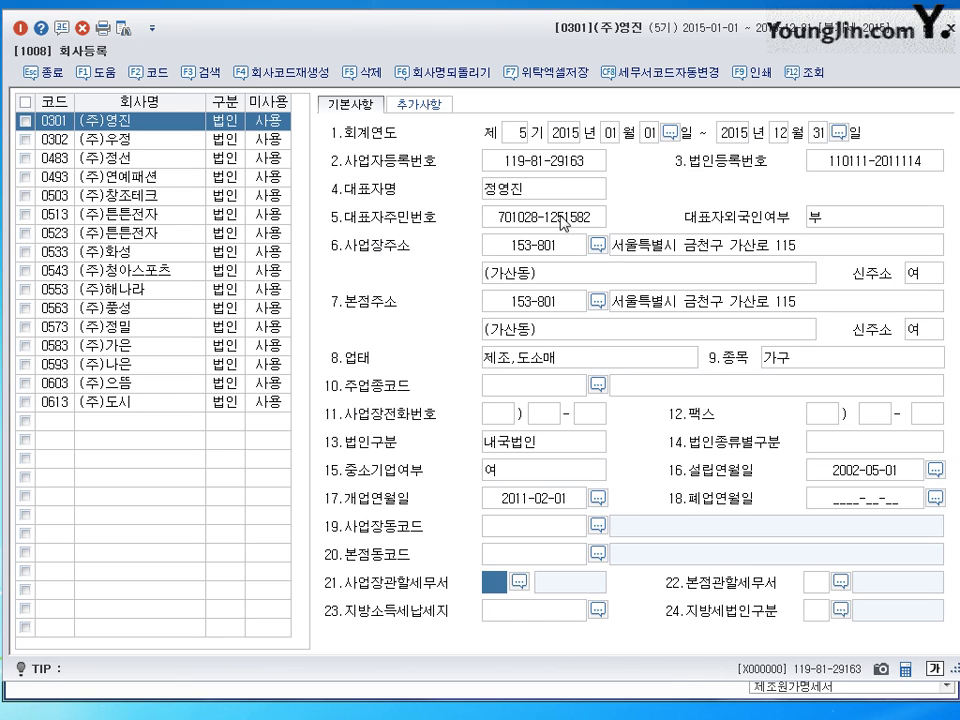
{"action": "left_click", "coordinate": [561, 162]}
{"action": "left_click", "coordinate": [854, 162]}
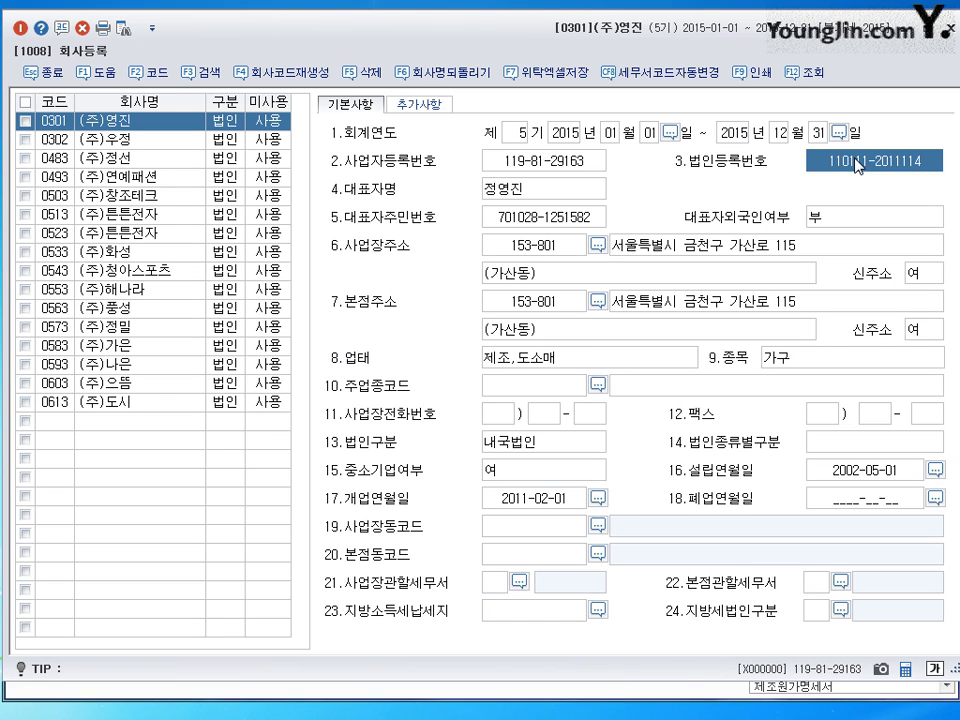
{"action": "left_click", "coordinate": [523, 191]}
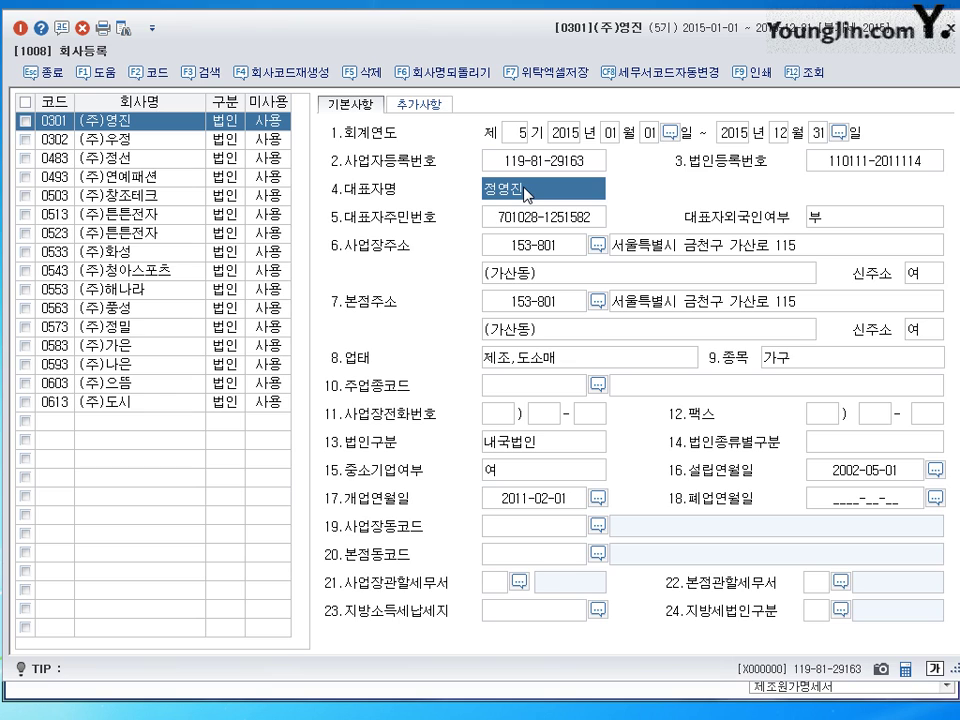
{"action": "left_click", "coordinate": [530, 218]}
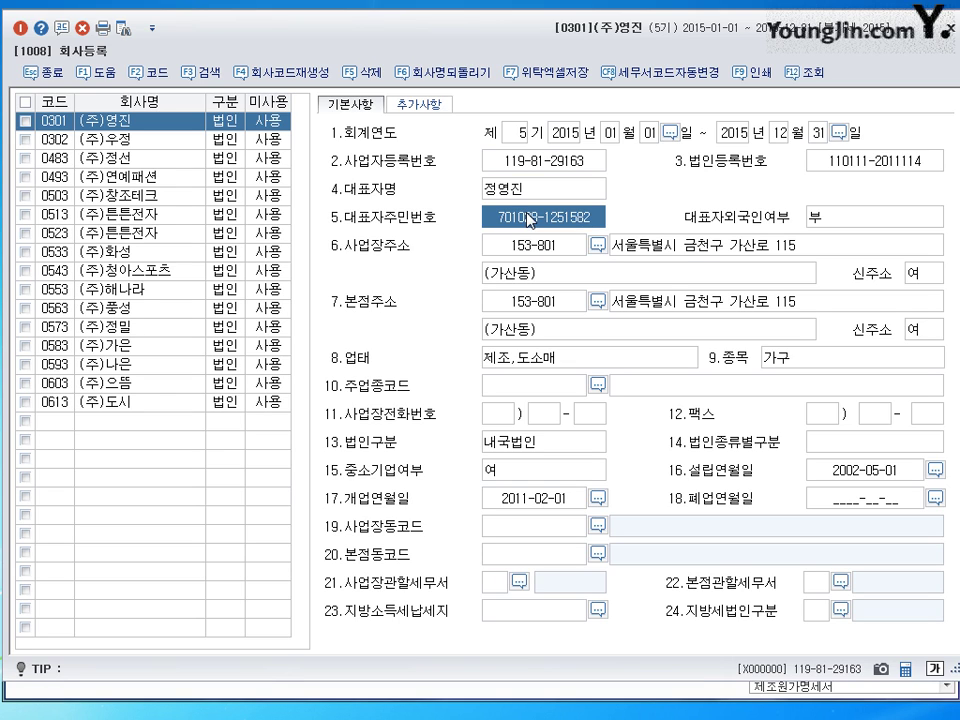
{"action": "left_click", "coordinate": [681, 248]}
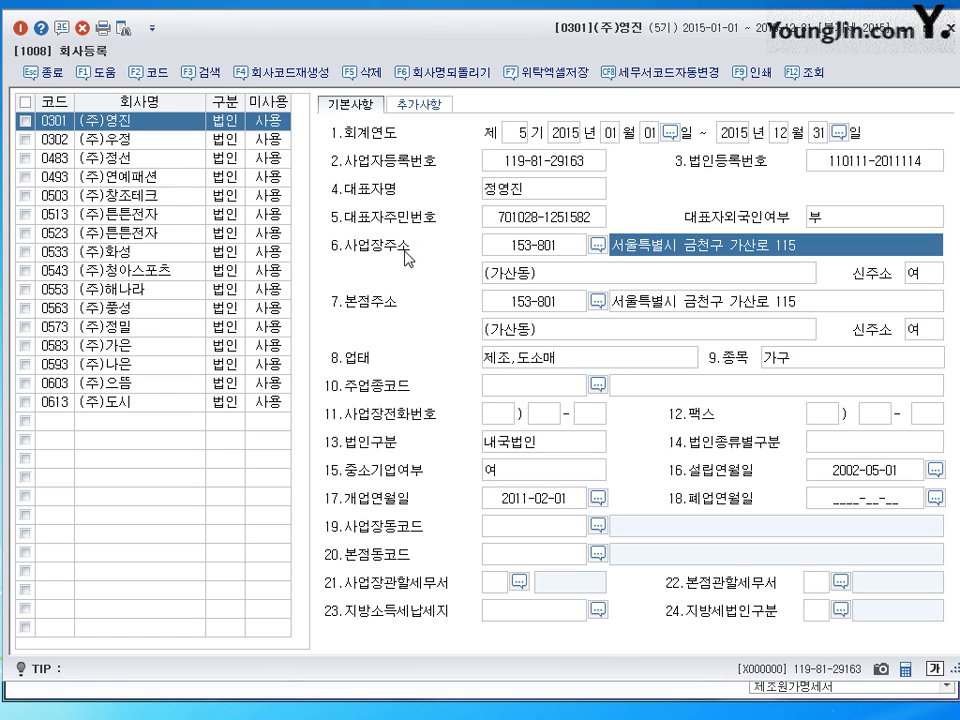
{"action": "left_click", "coordinate": [530, 357]}
{"action": "left_click", "coordinate": [793, 362]}
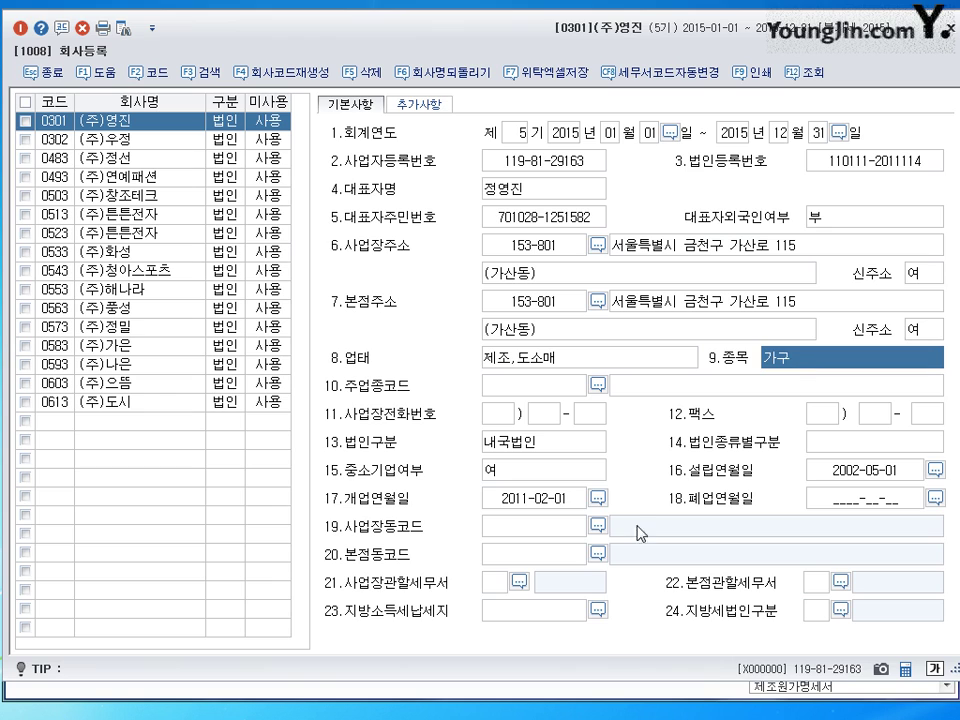
{"action": "left_click", "coordinate": [538, 503]}
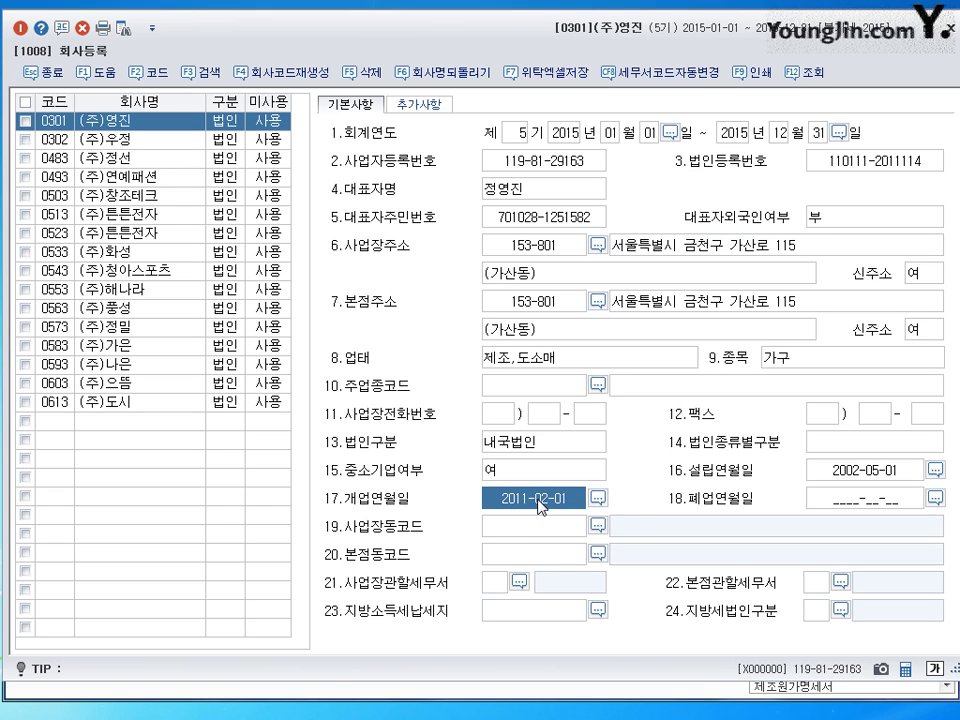
{"action": "left_click", "coordinate": [494, 583]}
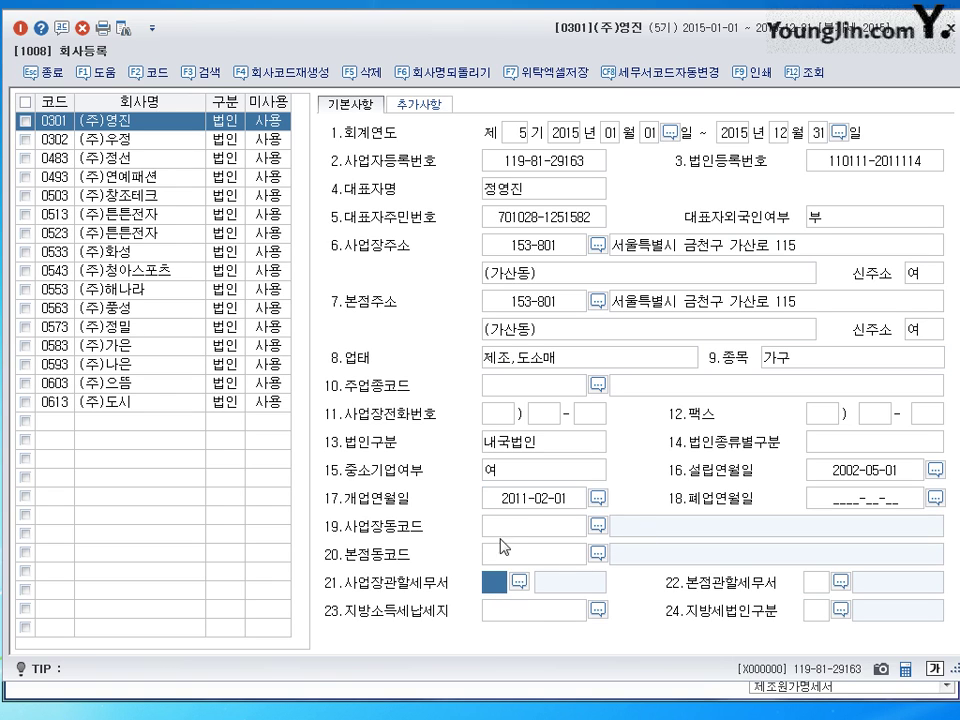
{"action": "left_click", "coordinate": [446, 111]}
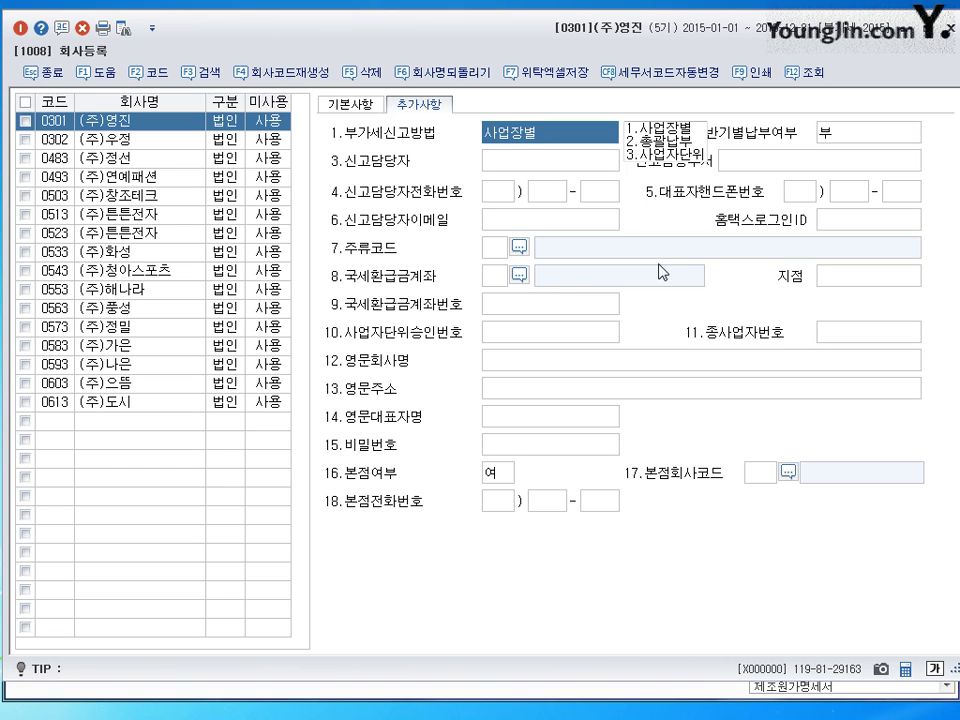
- Go back to (주)영진's 기본사항 tab
{"action": "left_click", "coordinate": [350, 104]}
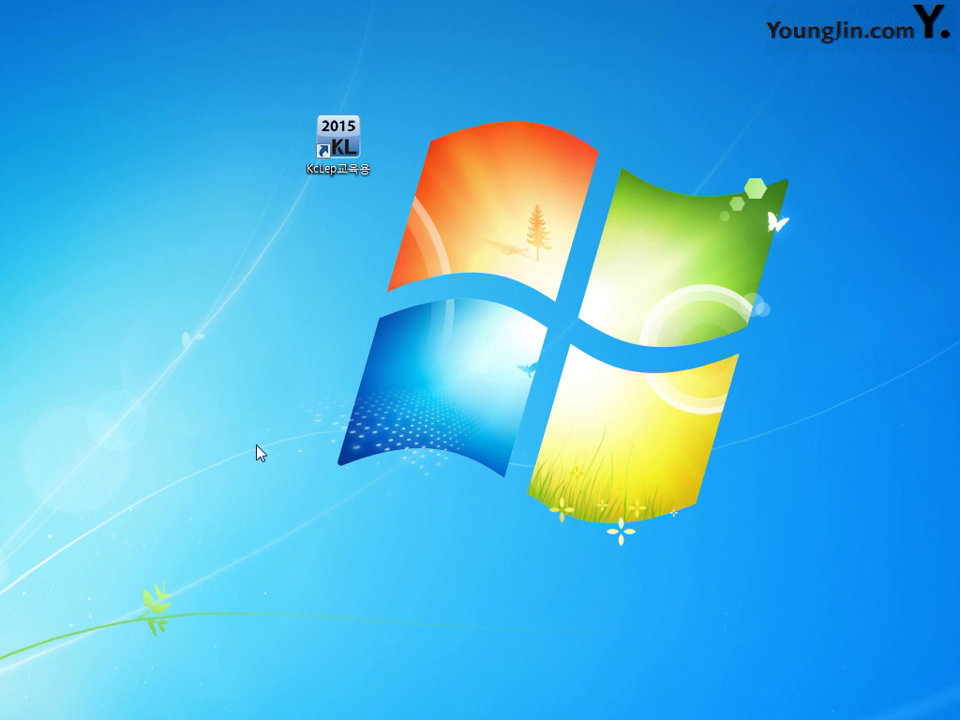
- Relaunch KcLep, choose 전산회계1급, and log in as company 0302 (주)우정
{"action": "double_click", "coordinate": [340, 145]}
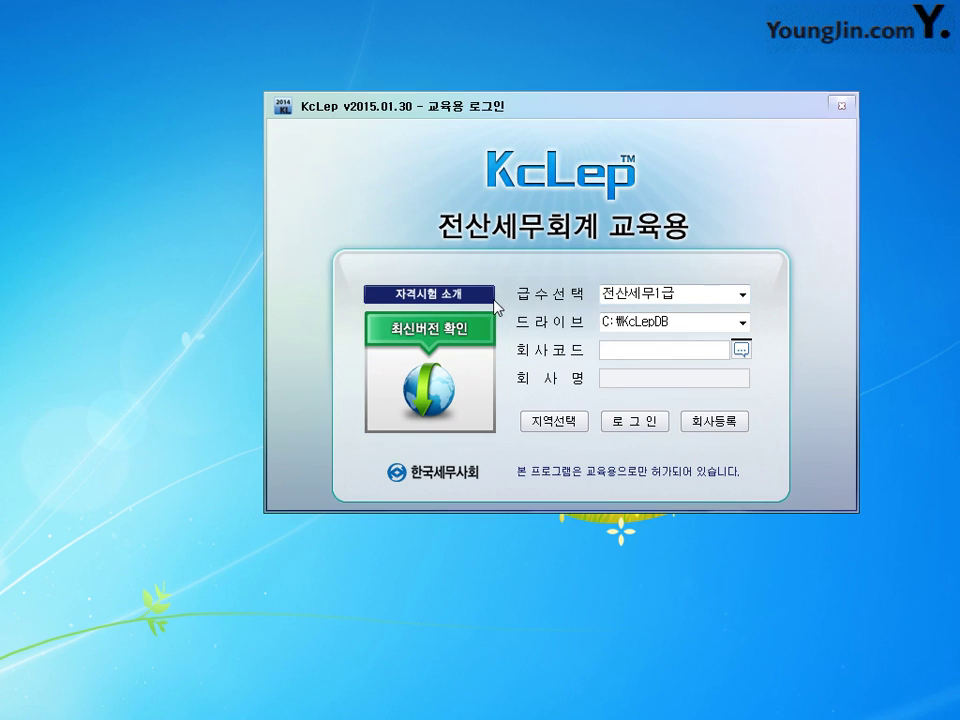
{"action": "left_click_drag", "start_coordinate": [589, 107], "coordinate": [536, 107]}
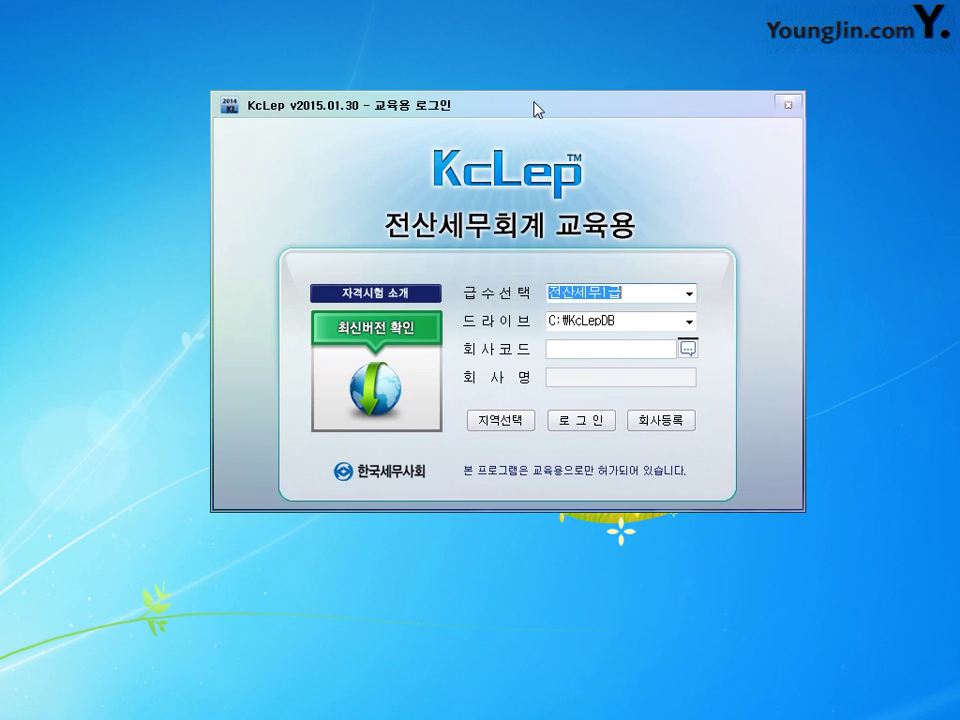
{"action": "left_click", "coordinate": [690, 293]}
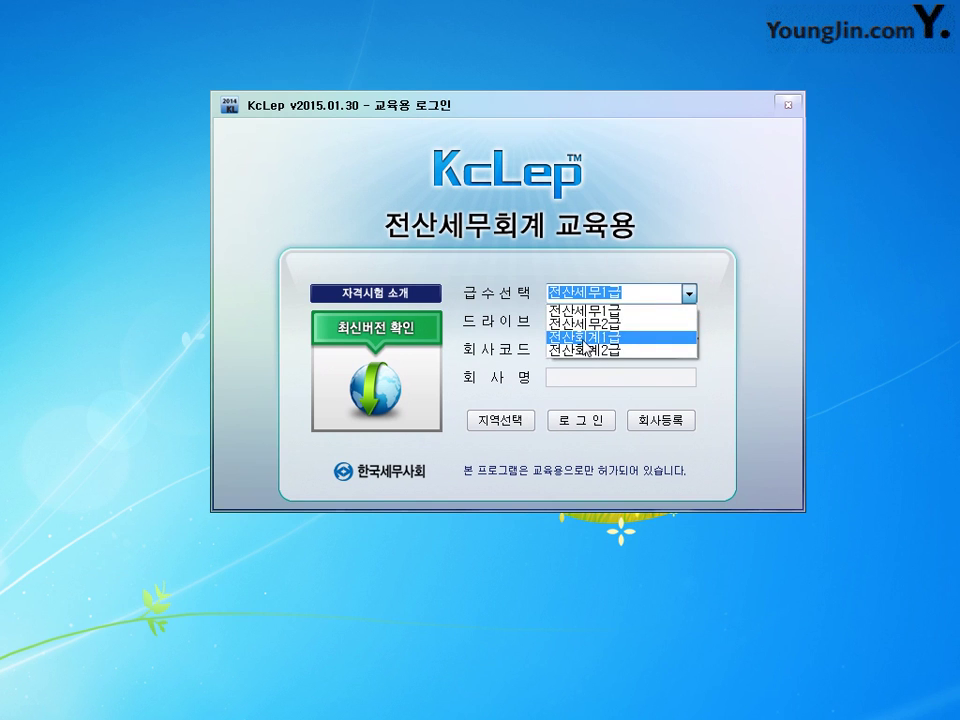
{"action": "left_click", "coordinate": [583, 336]}
{"action": "left_click_drag", "start_coordinate": [563, 112], "coordinate": [566, 82]}
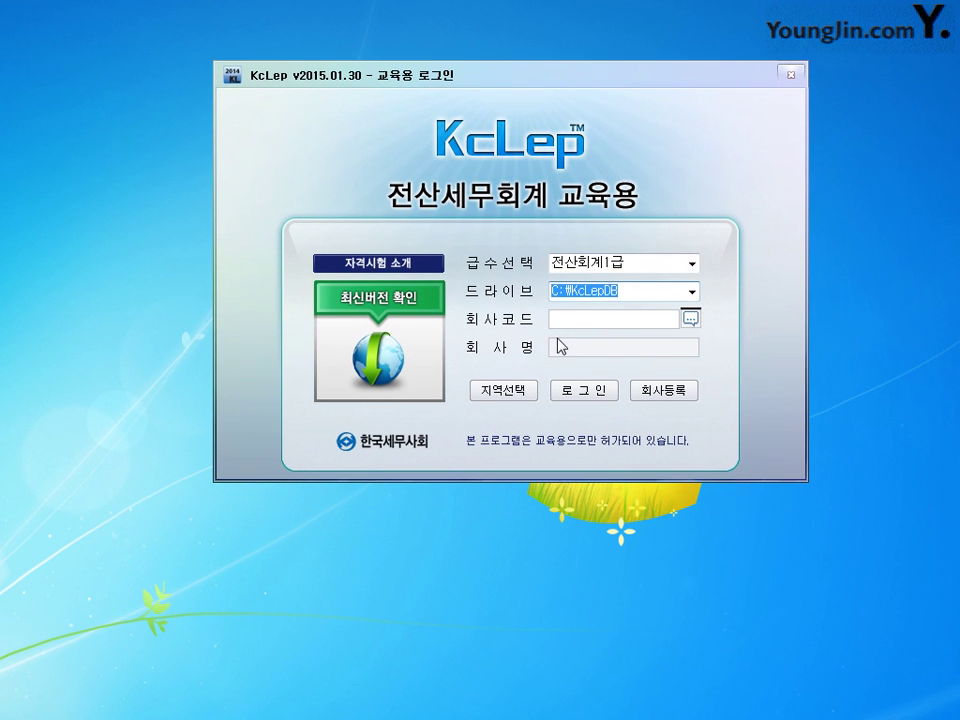
{"action": "left_click", "coordinate": [690, 320]}
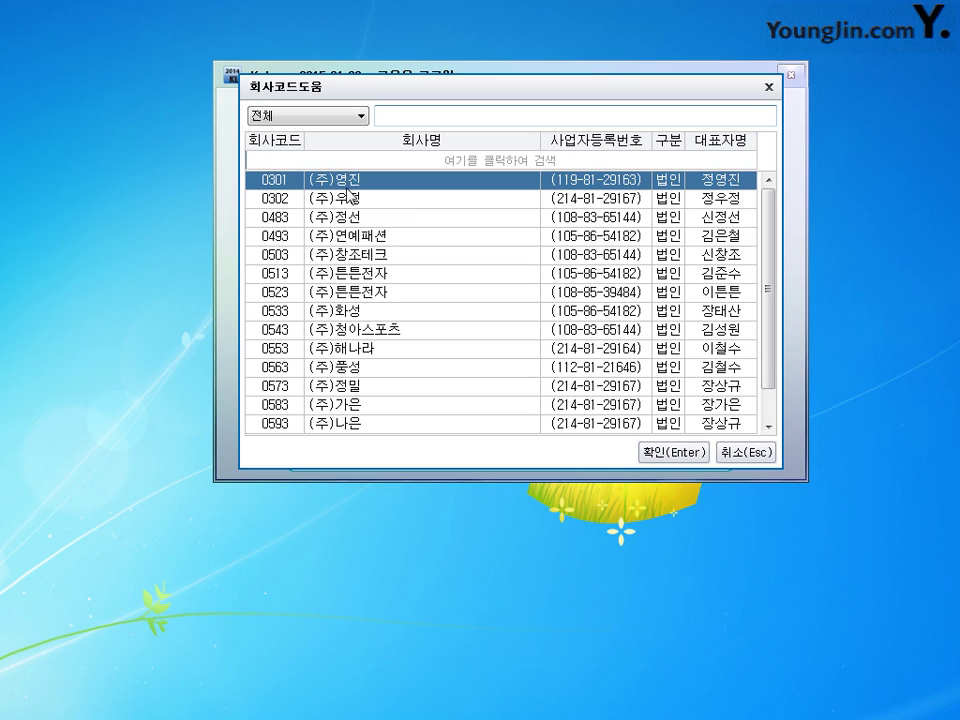
{"action": "key", "text": "Down"}
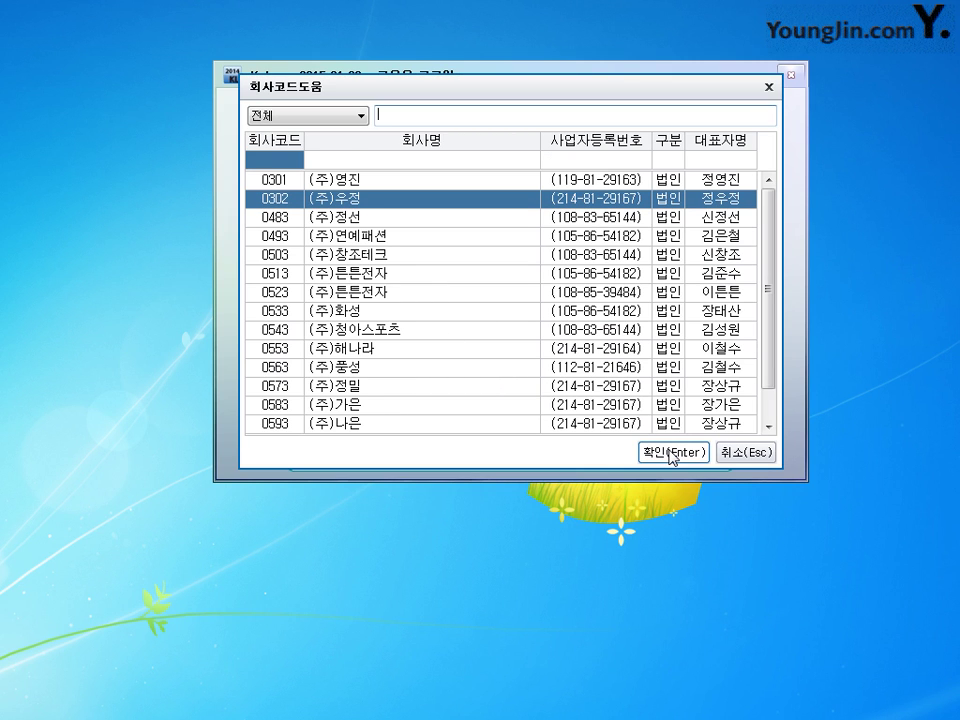
{"action": "left_click", "coordinate": [670, 455]}
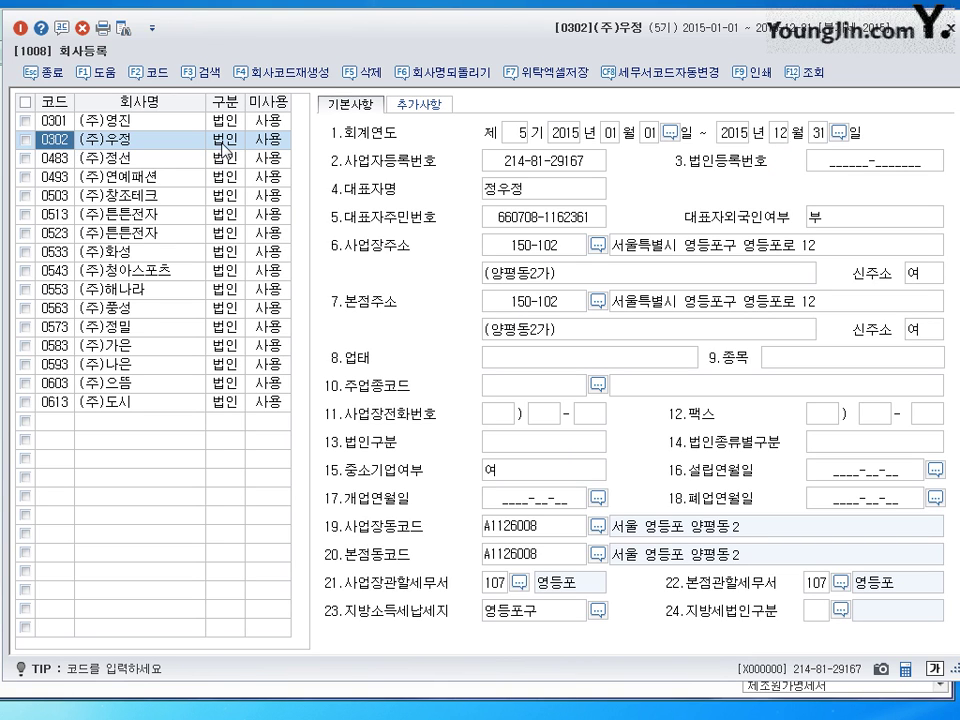
{"action": "left_click", "coordinate": [224, 140]}
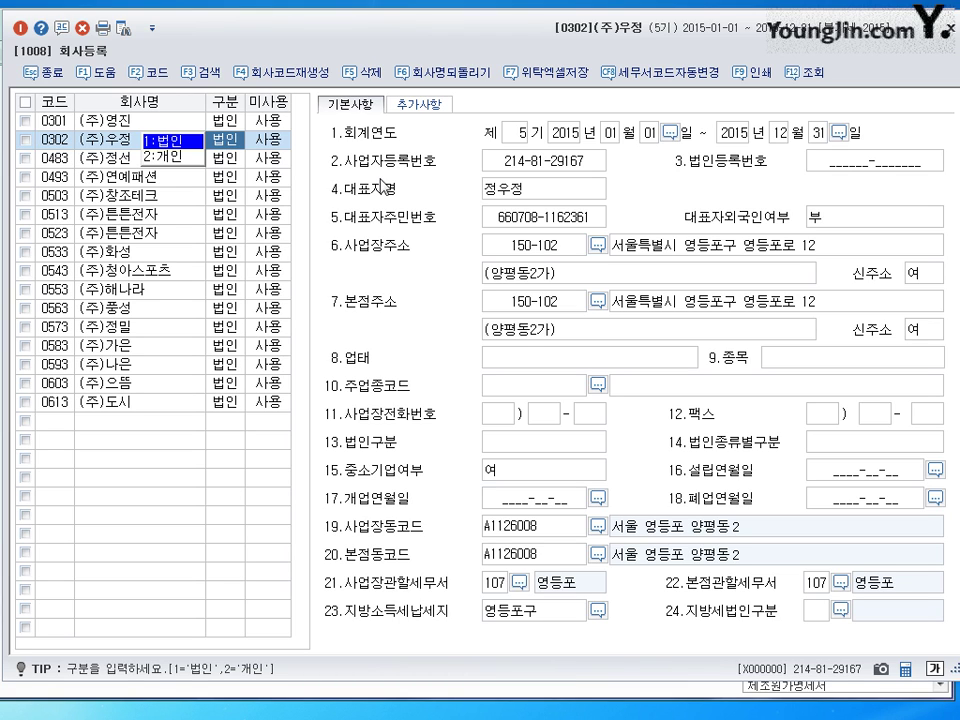
{"action": "left_click", "coordinate": [533, 168]}
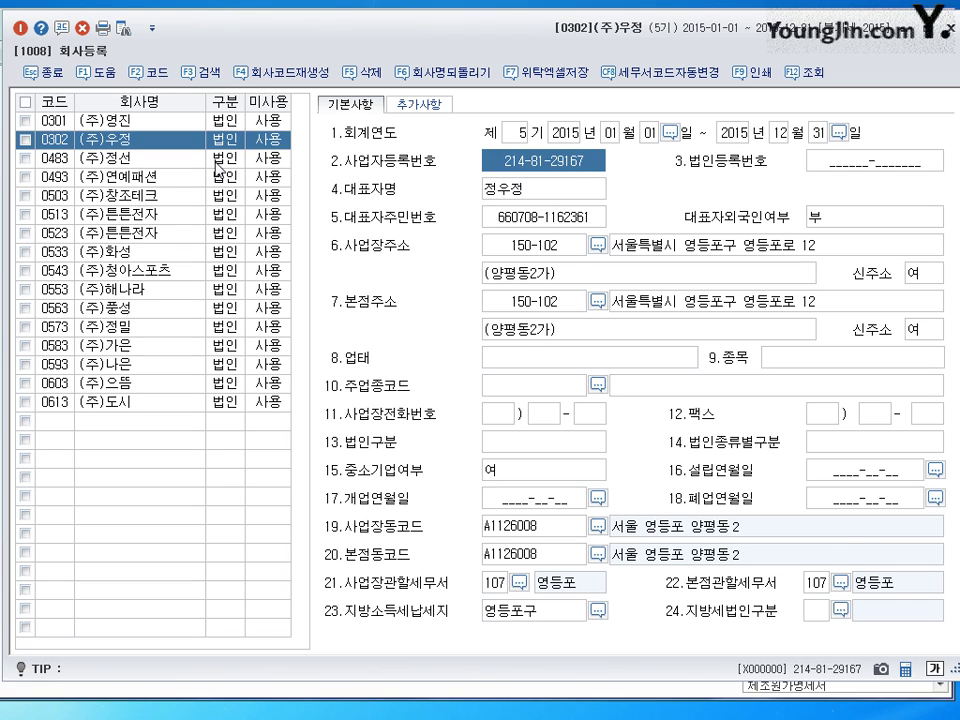
{"action": "left_click", "coordinate": [114, 144]}
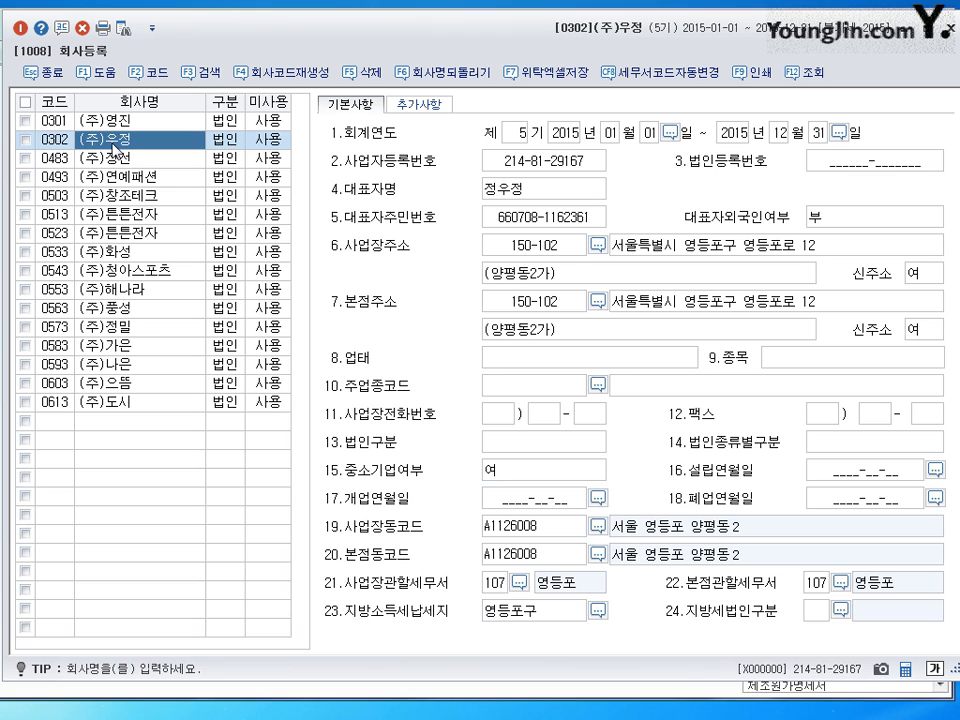
{"action": "left_click", "coordinate": [525, 196]}
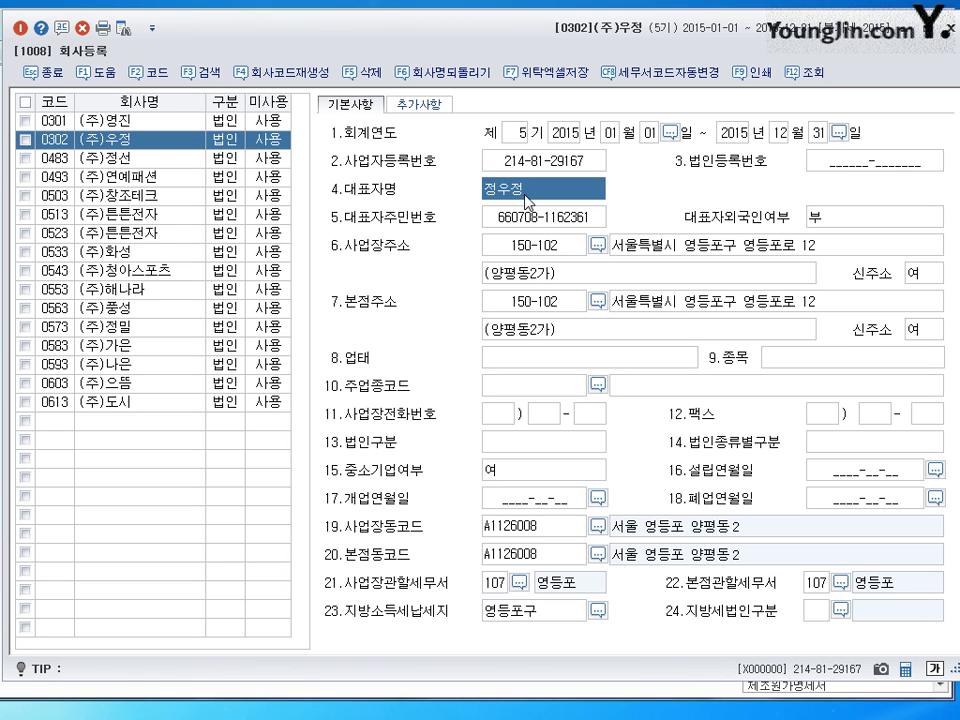
- Enter 2011-01-01 as (주)우정's 개업연월일 and check the value
{"action": "left_click", "coordinate": [528, 505]}
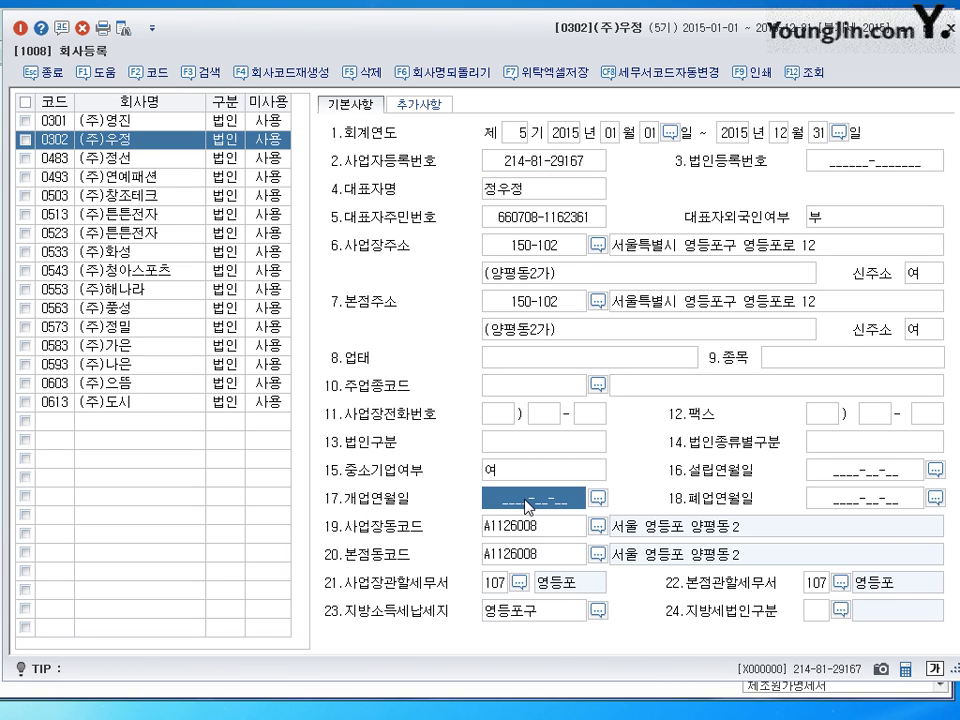
{"action": "type", "text": "201"}
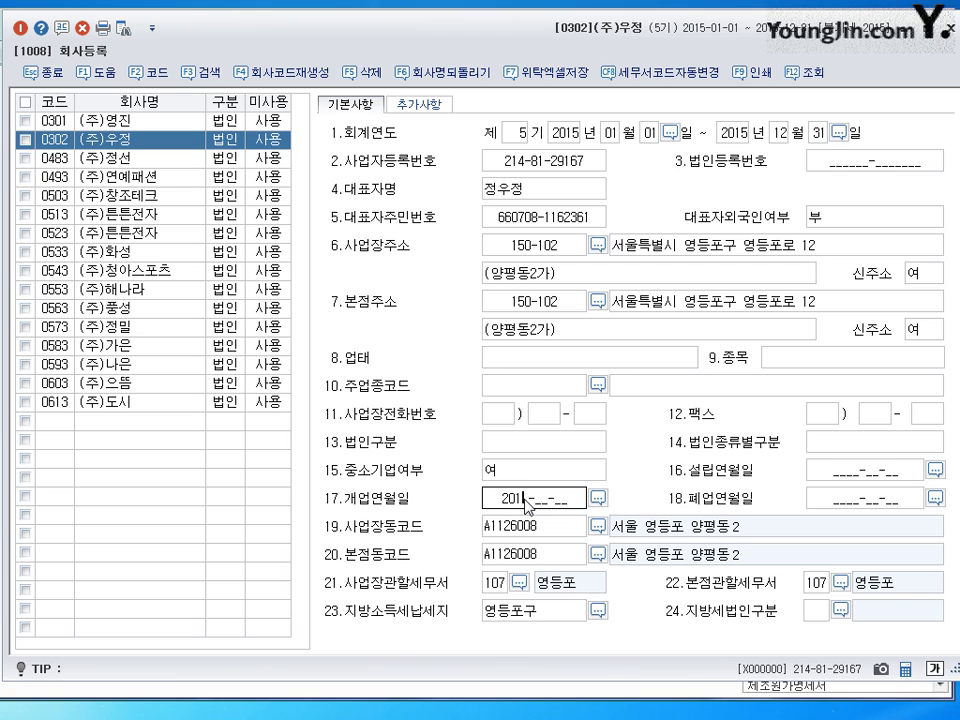
{"action": "type", "text": "1-"}
{"action": "type", "text": "01-01"}
{"action": "key", "text": "Return"}
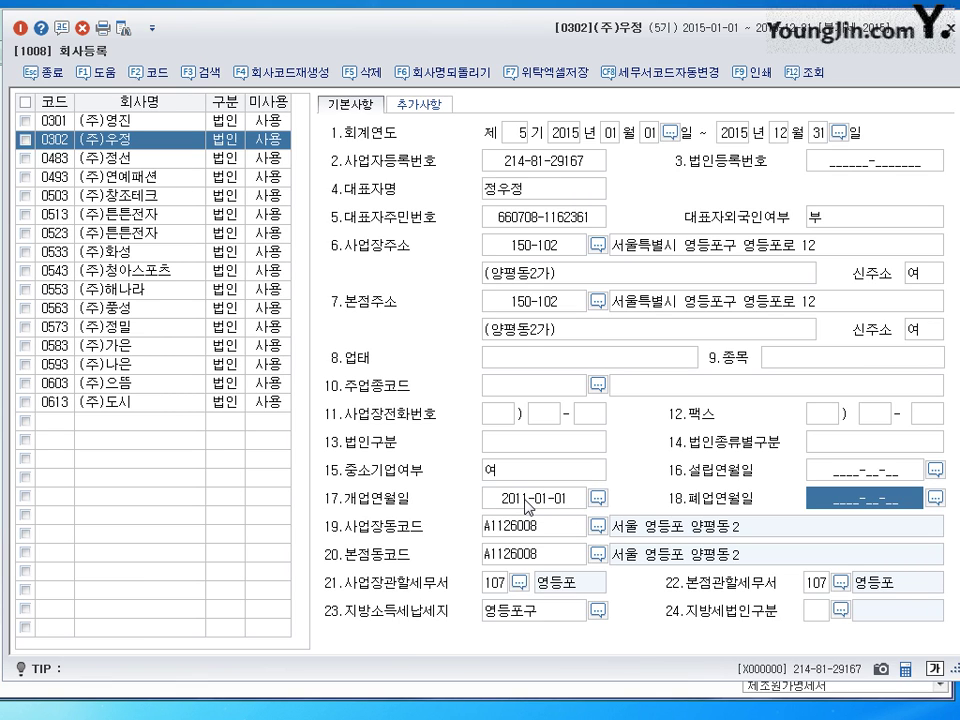
{"action": "left_click", "coordinate": [528, 505]}
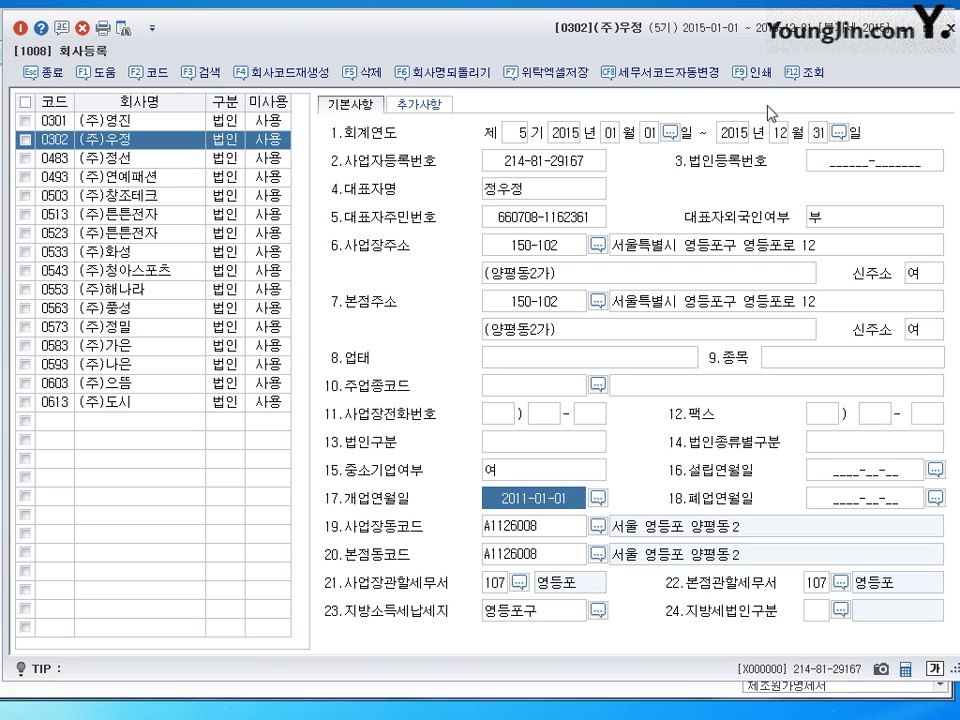
{"action": "left_click", "coordinate": [812, 161]}
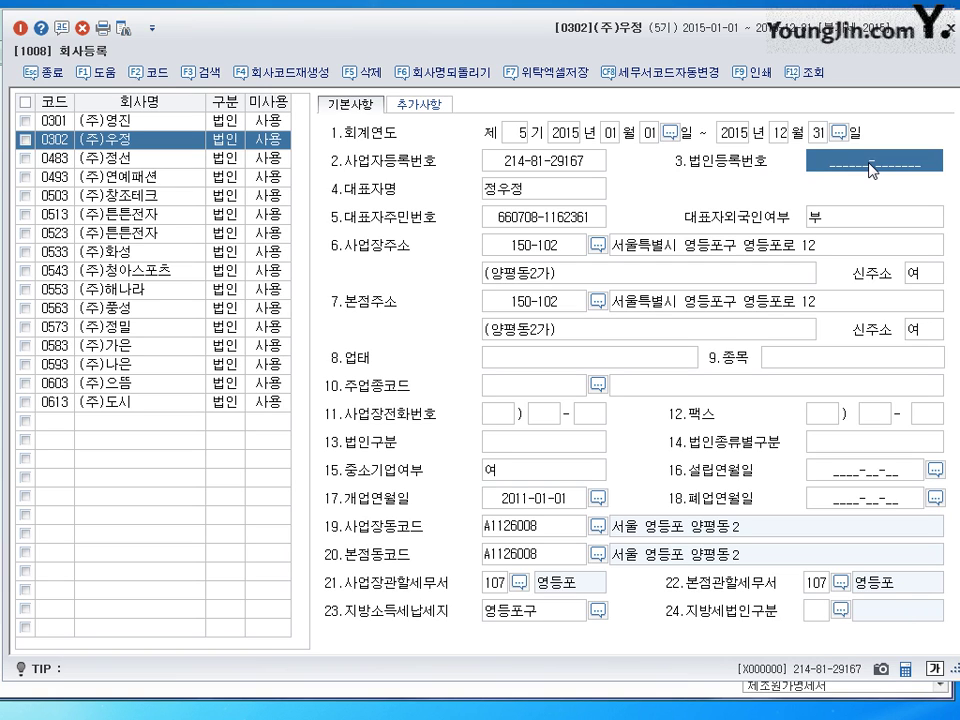
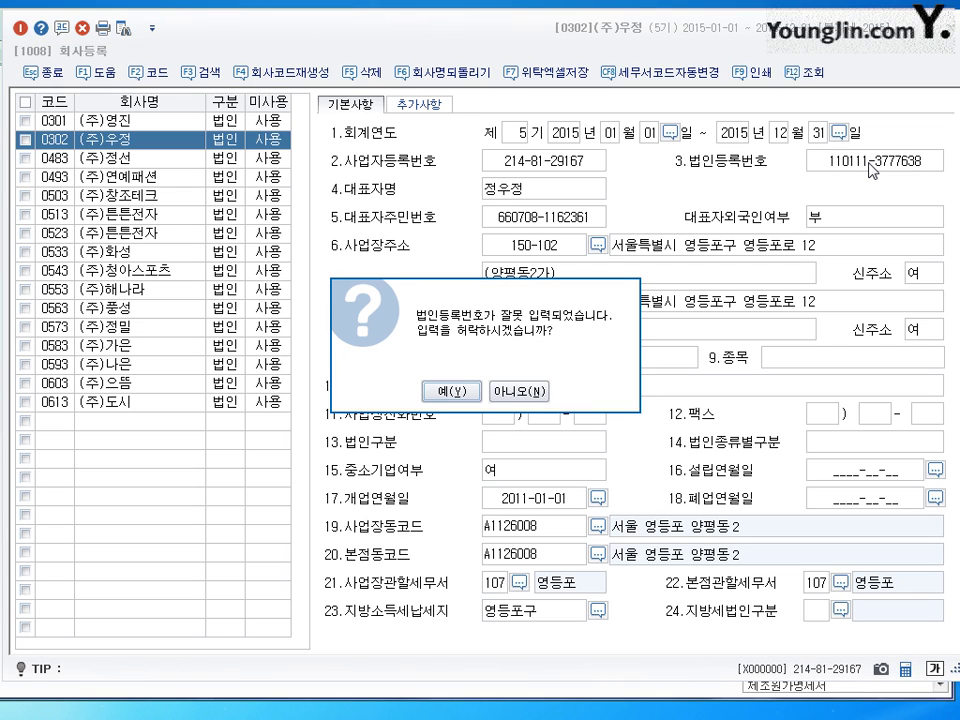
{"action": "left_click", "coordinate": [451, 391]}
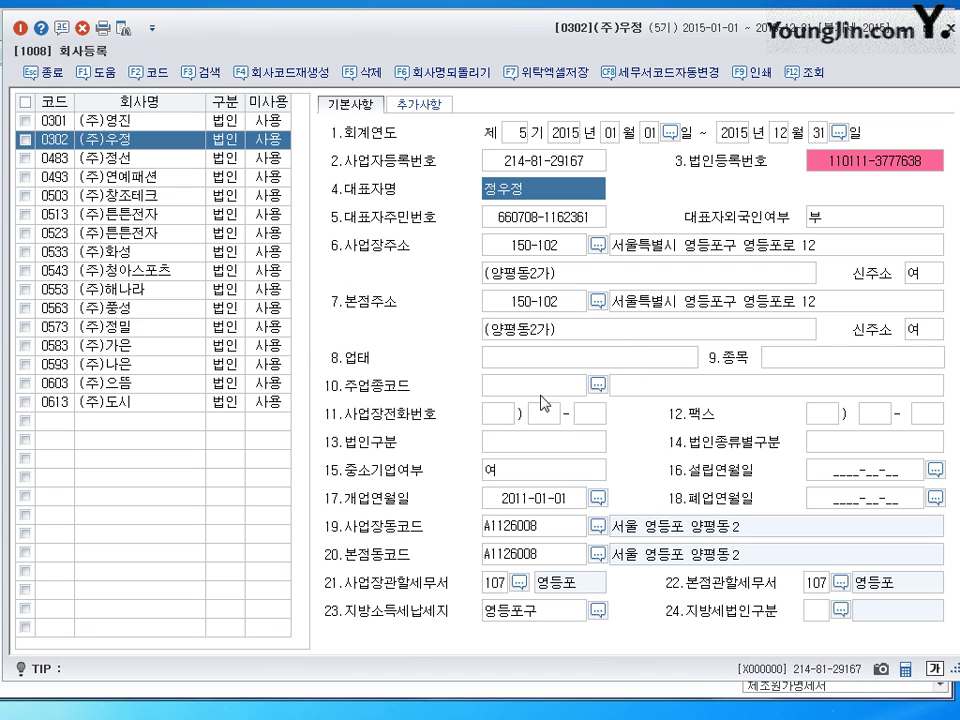
{"action": "left_click", "coordinate": [861, 176]}
{"action": "left_click", "coordinate": [858, 171]}
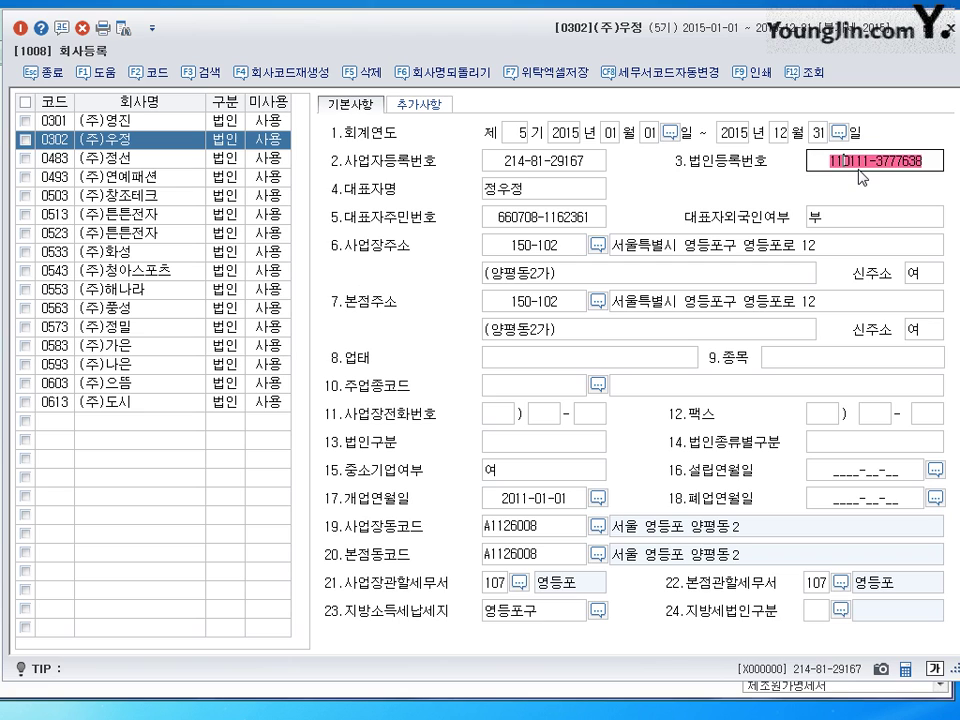
{"action": "key", "text": "Right"}
{"action": "key", "text": "Right"}
{"action": "key", "text": "Right"}
{"action": "key", "text": "Right"}
{"action": "key", "text": "Right"}
{"action": "type", "text": "776387"}
{"action": "key", "text": "Return"}
{"action": "key", "text": "Return"}
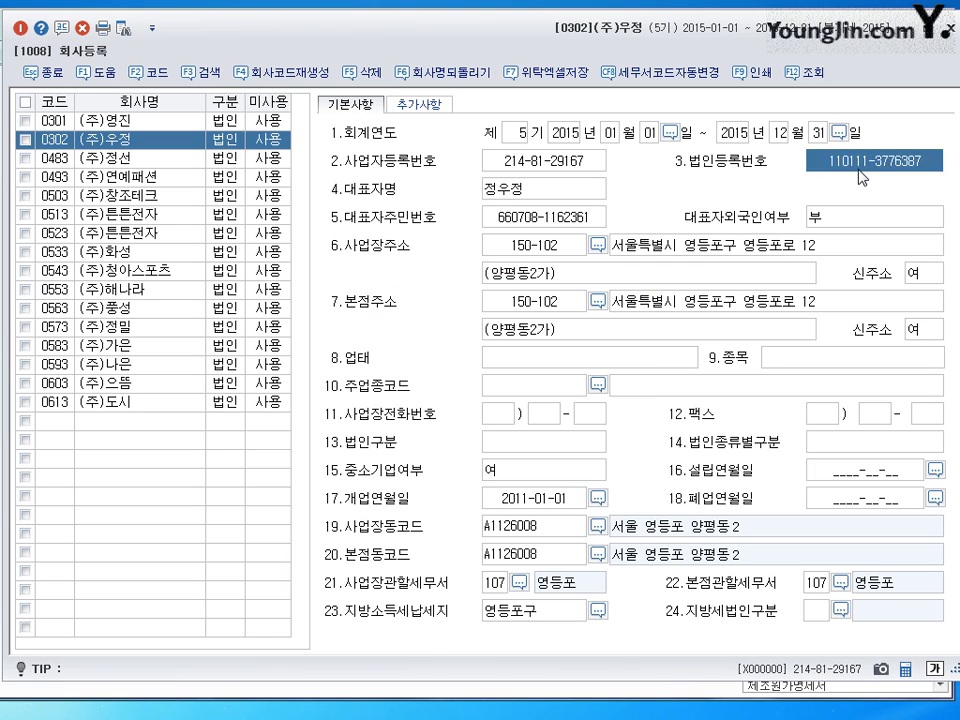
{"action": "left_click", "coordinate": [858, 170]}
{"action": "left_click", "coordinate": [597, 245]}
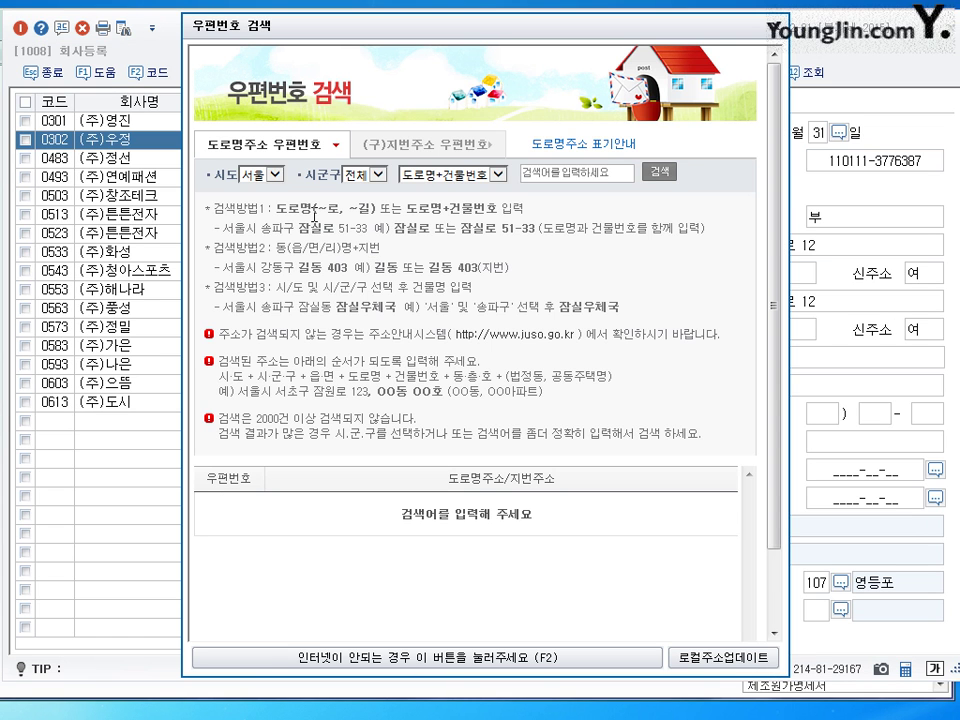
{"action": "left_click", "coordinate": [770, 27]}
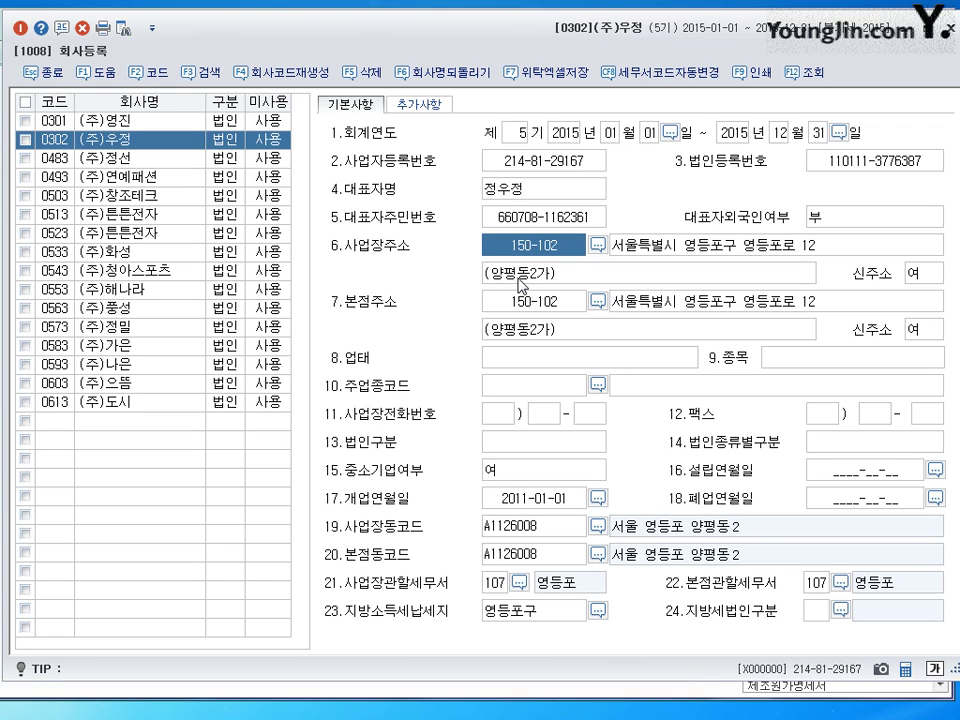
{"action": "left_click", "coordinate": [541, 362]}
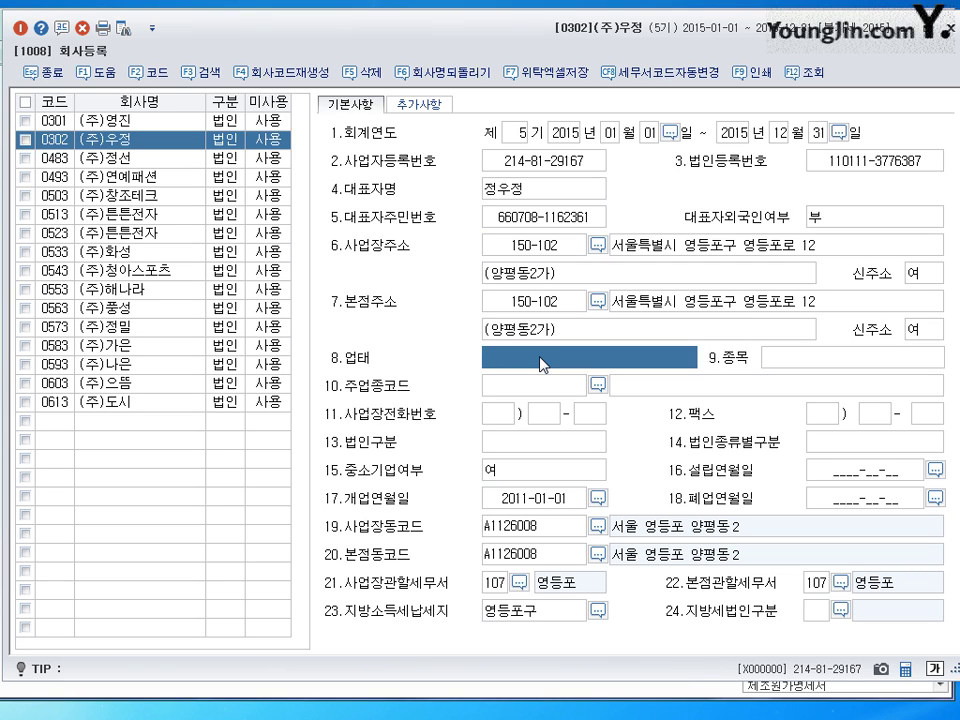
- Enter 업태 제조 and 종목 전자제품 for (주)우정
{"action": "left_click", "coordinate": [812, 357]}
{"action": "left_click", "coordinate": [664, 362]}
{"action": "left_click", "coordinate": [822, 358]}
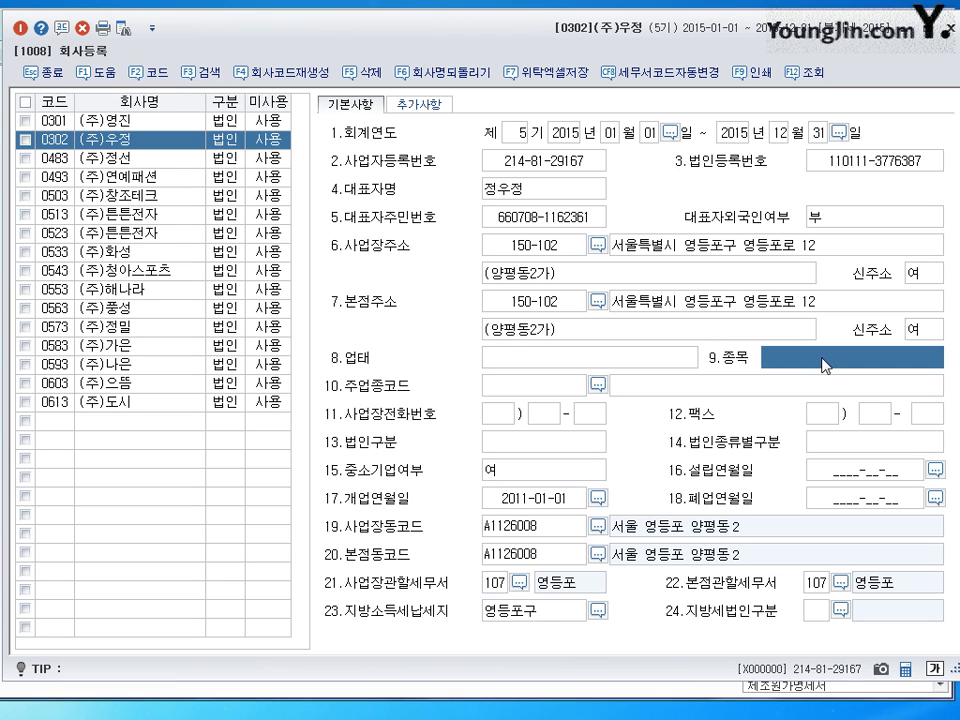
{"action": "left_click", "coordinate": [603, 362]}
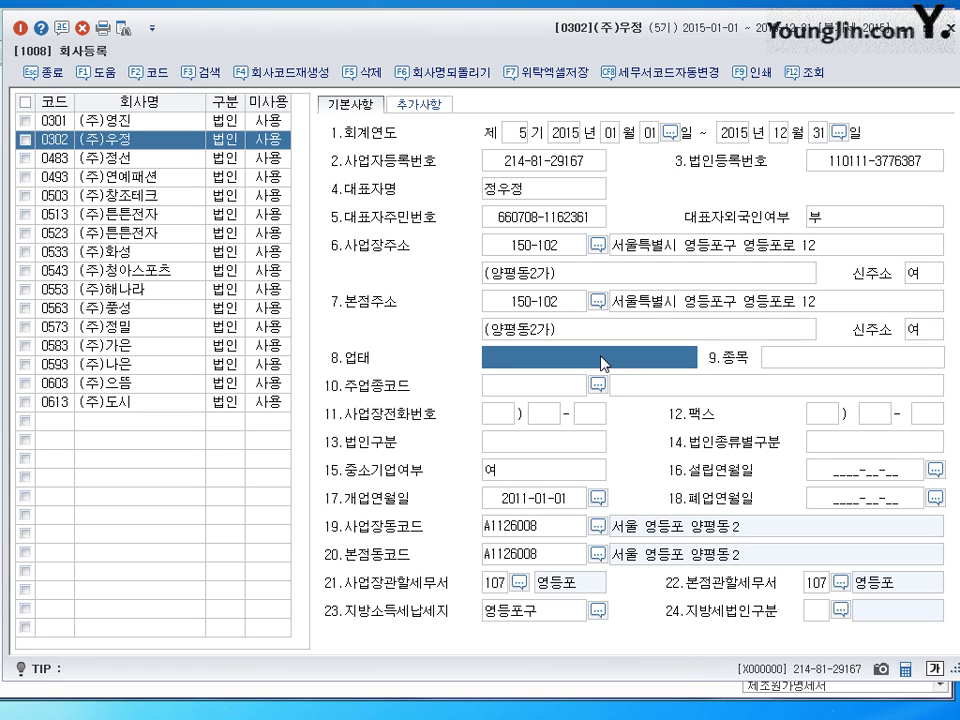
{"action": "type", "text": "제ㅈ"}
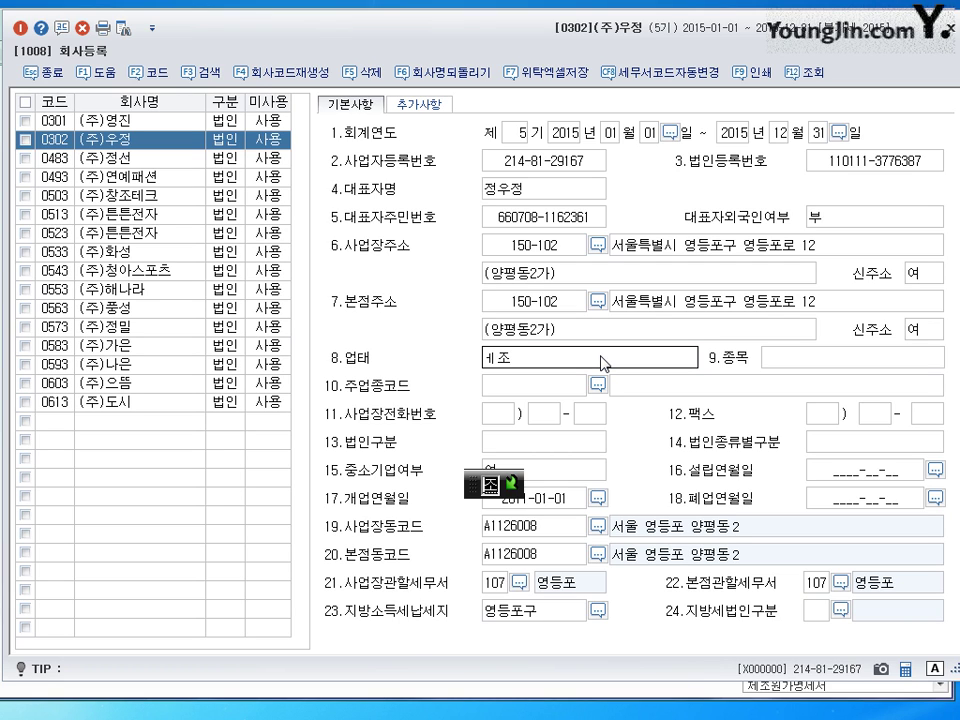
{"action": "key", "text": "BackSpace"}
{"action": "key", "text": "BackSpace"}
{"action": "type", "text": "제조"}
{"action": "key", "text": "Return"}
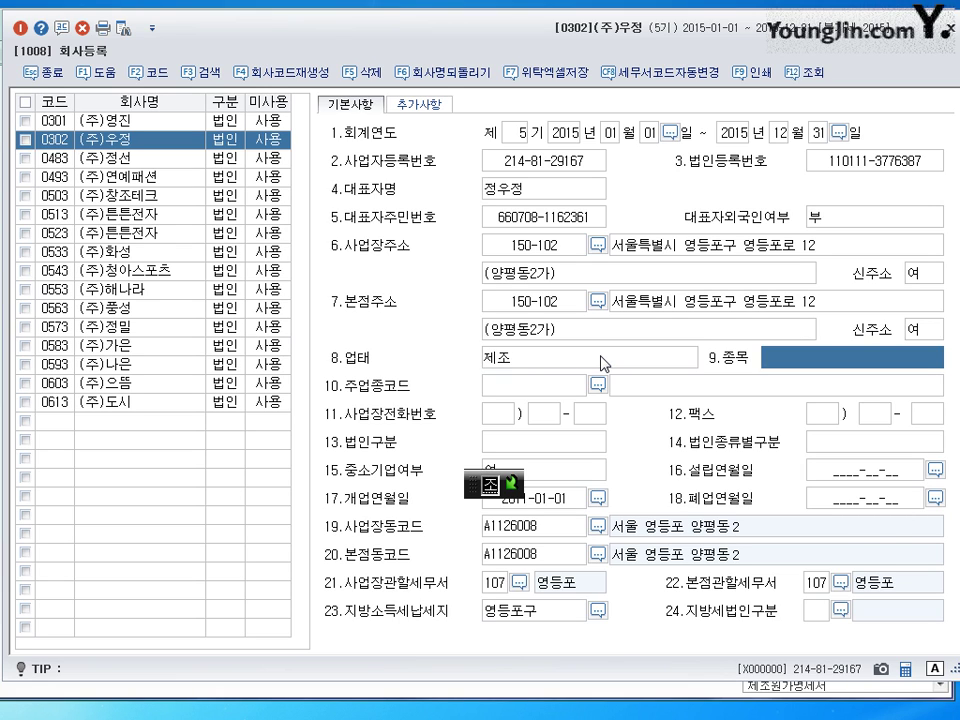
{"action": "type", "text": "전자제품"}
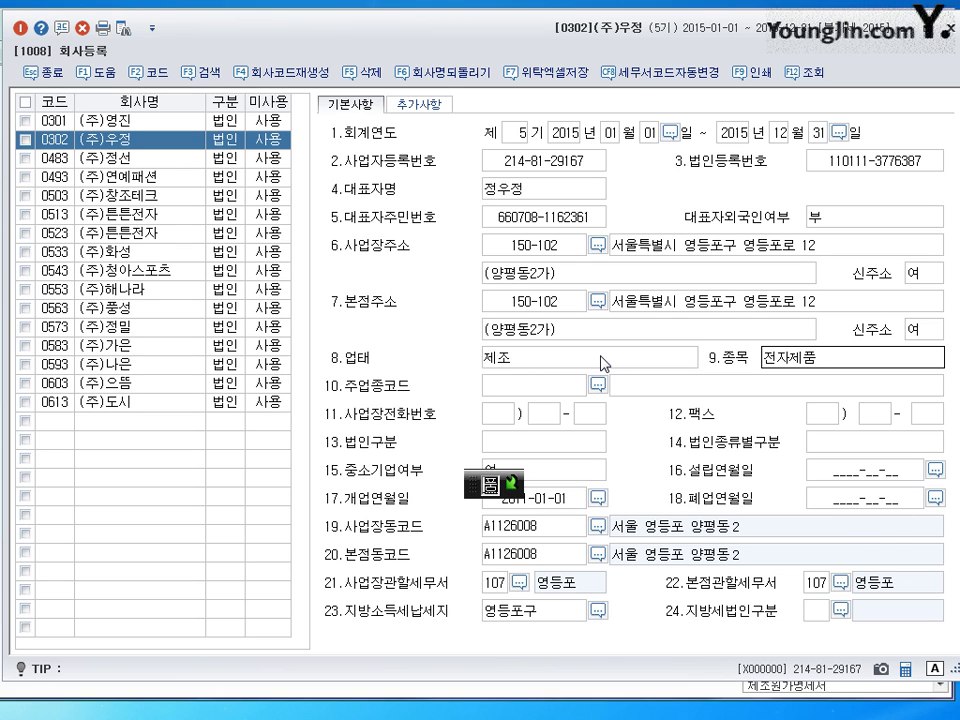
{"action": "key", "text": "Return"}
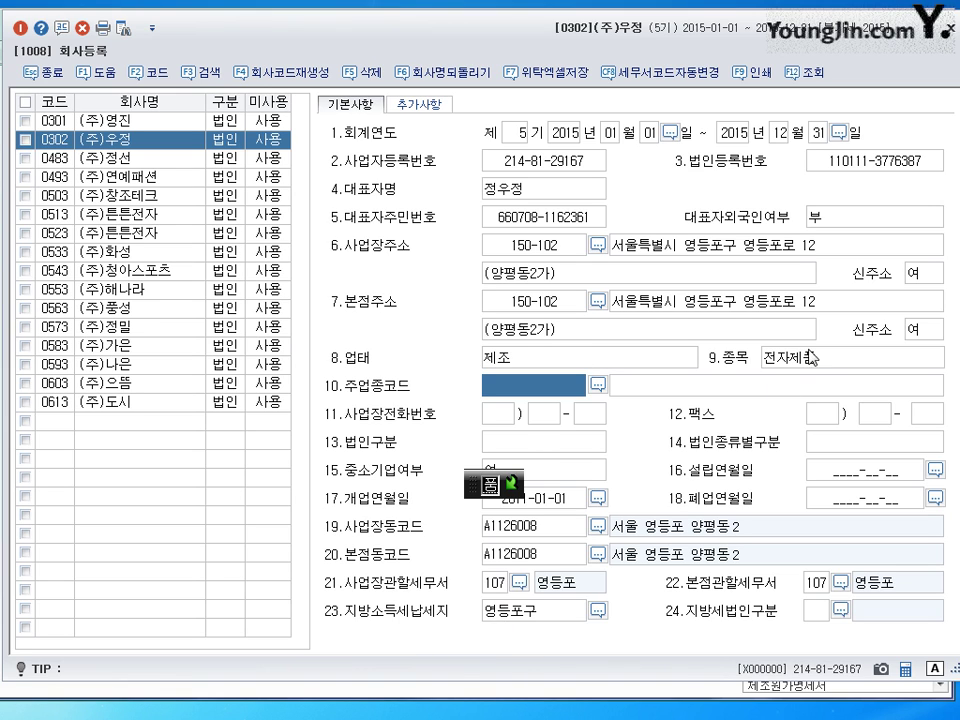
- Check the 종목, tax office code 107 and 사업자등록번호, then close 회사등록
{"action": "key", "text": "shift+Tab"}
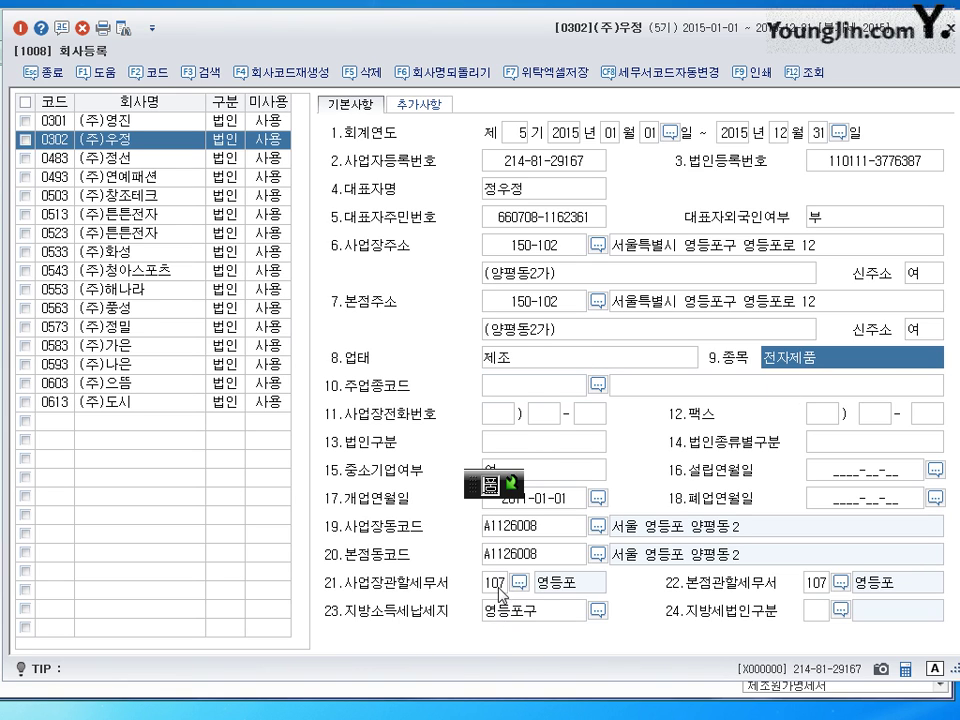
{"action": "left_click", "coordinate": [497, 582]}
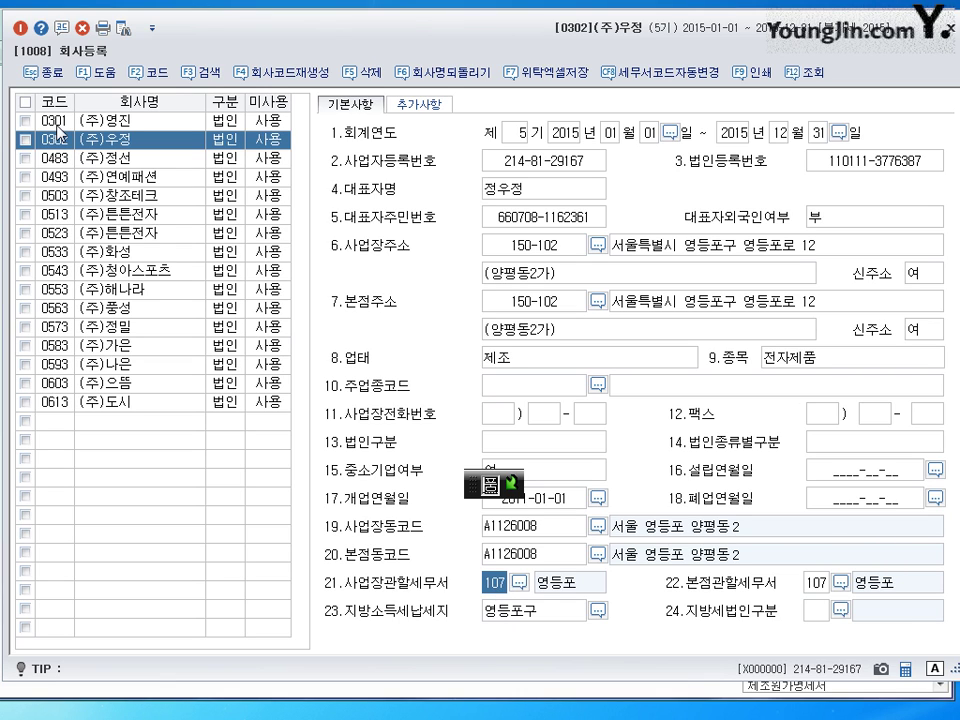
{"action": "left_click", "coordinate": [541, 168]}
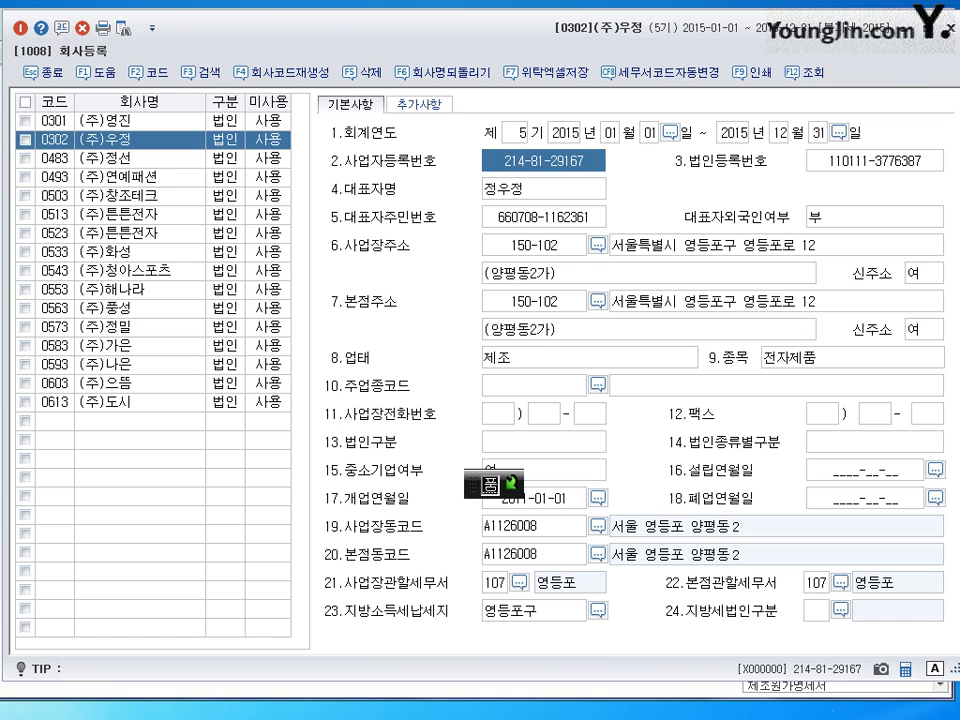
{"action": "key", "text": "Escape"}
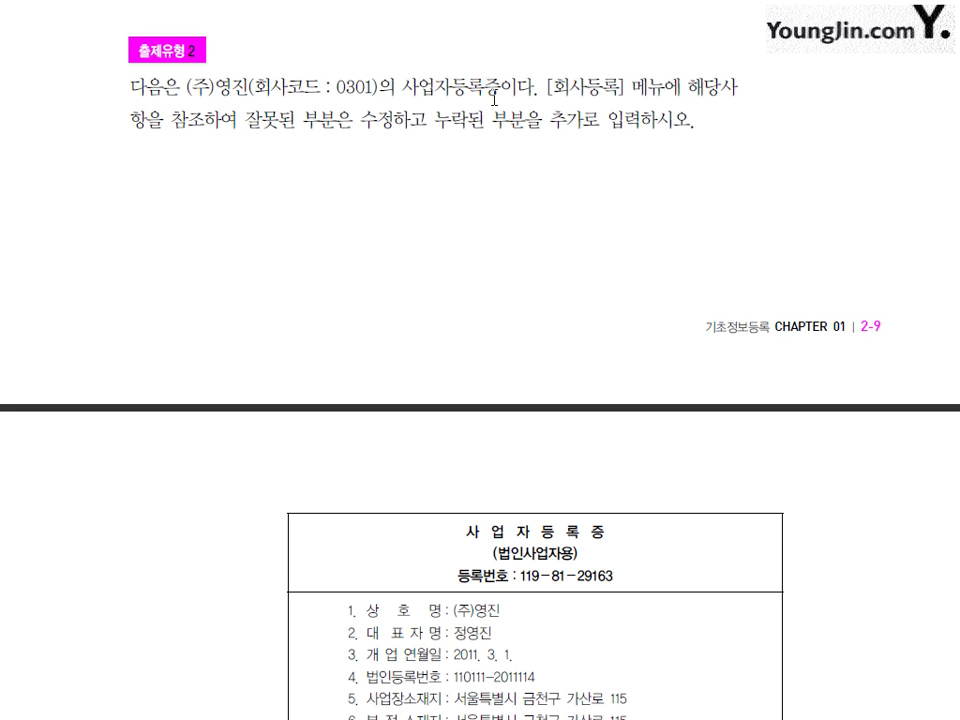
{"action": "left_click_drag", "start_coordinate": [471, 636], "coordinate": [491, 435]}
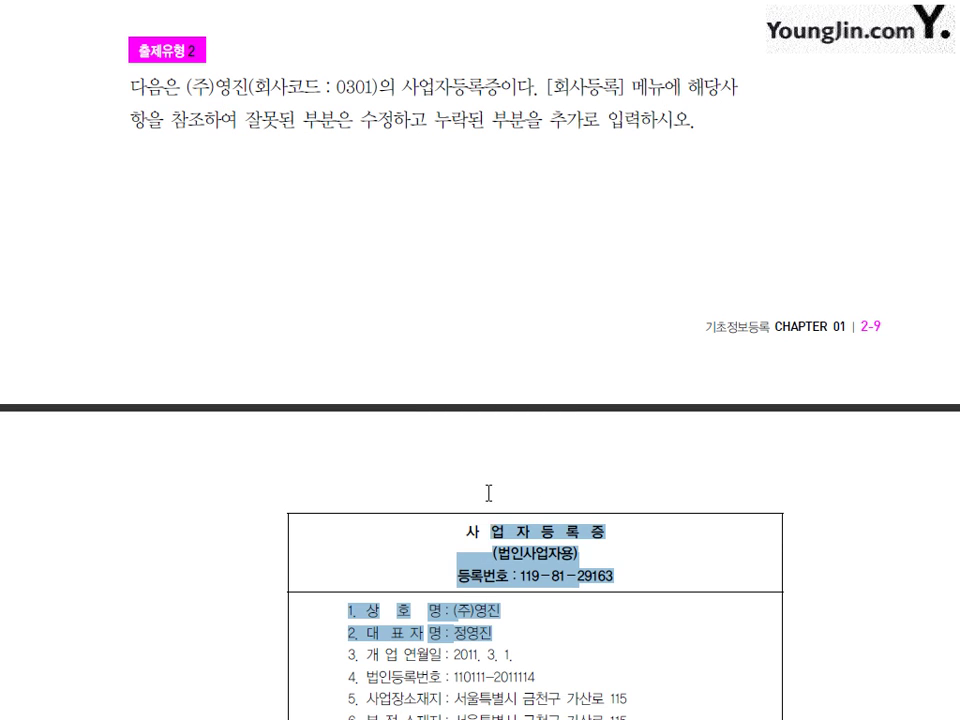
{"action": "left_click", "coordinate": [499, 542]}
{"action": "scroll", "coordinate": [557, 476], "scroll_direction": "down", "scroll_amount": 3}
{"action": "scroll", "coordinate": [557, 476], "scroll_direction": "down", "scroll_amount": 1}
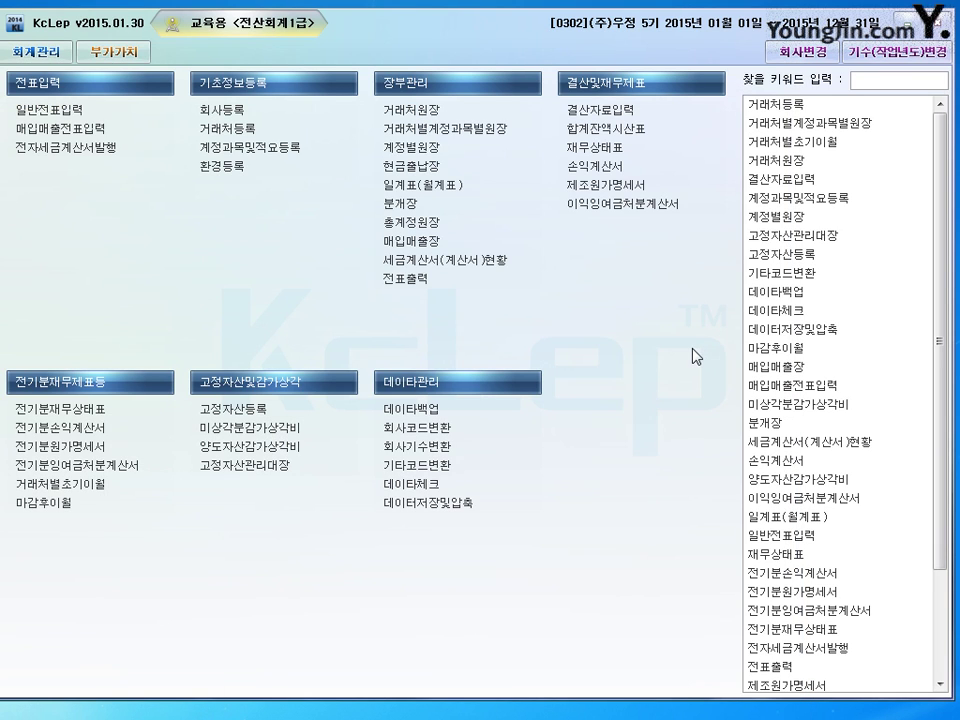
- Switch the working company from (주)우정 to 0301 (주)영진 in the company lookup
{"action": "left_click", "coordinate": [818, 52]}
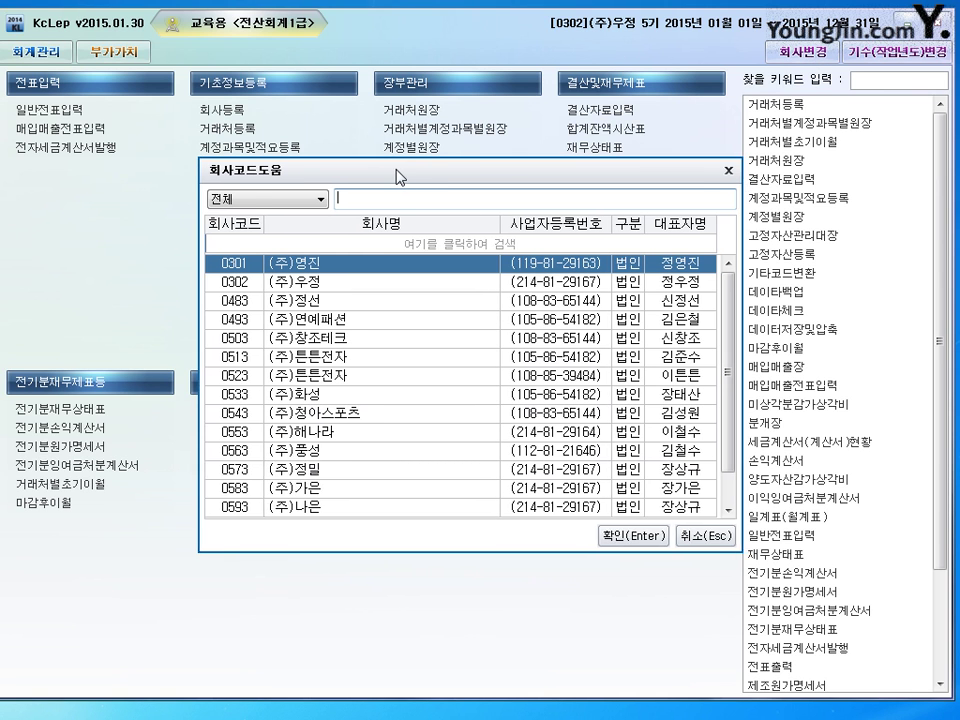
{"action": "left_click_drag", "start_coordinate": [398, 177], "coordinate": [370, 173]}
{"action": "left_click", "coordinate": [290, 279]}
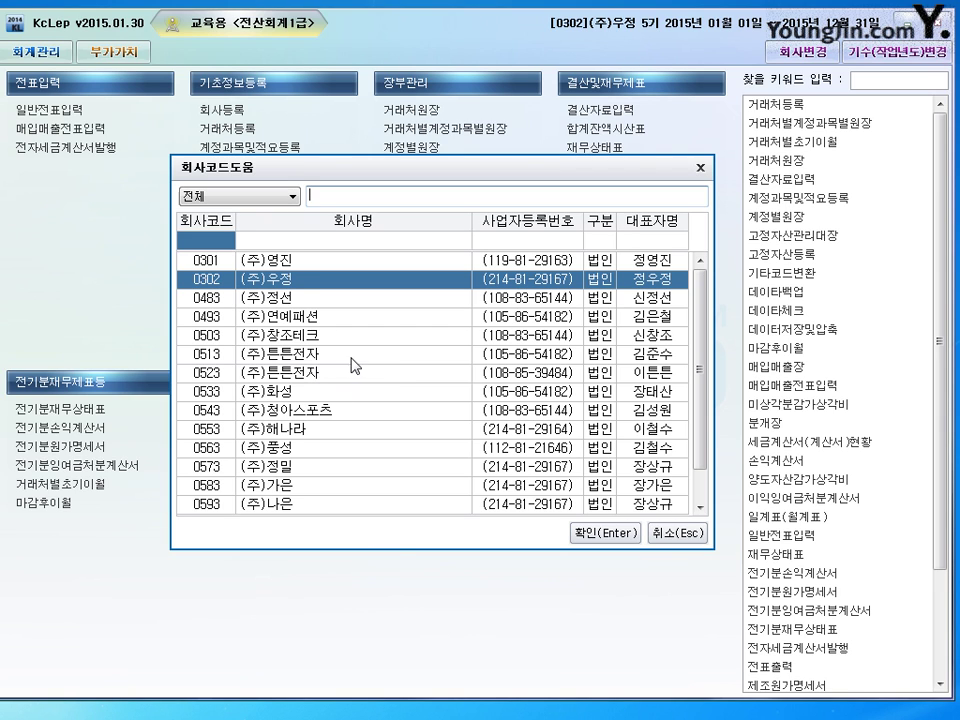
{"action": "key", "text": "Up"}
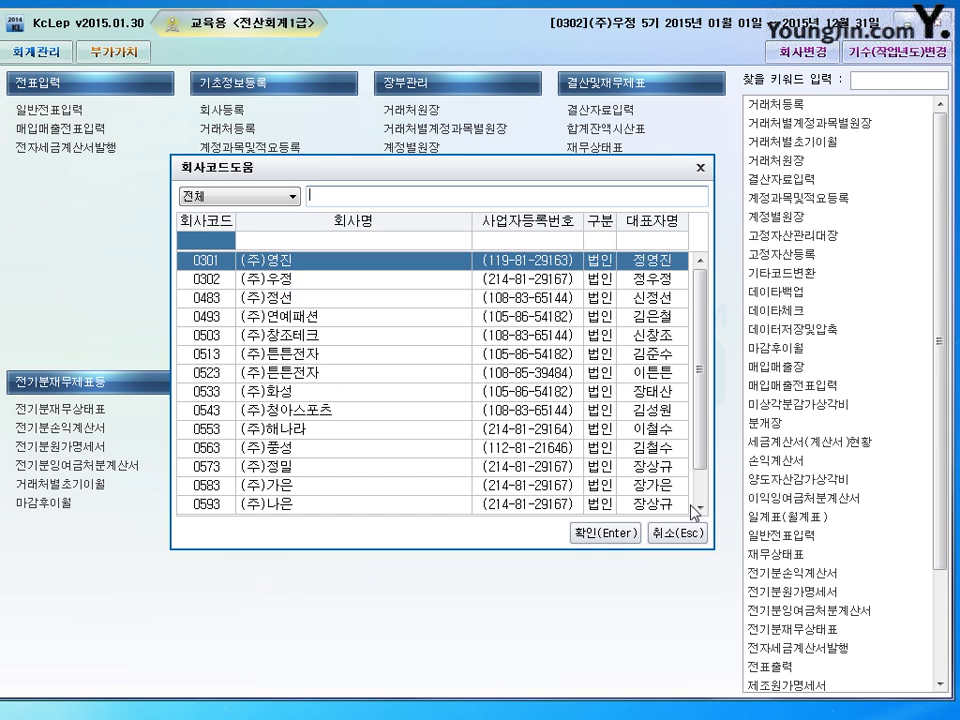
{"action": "left_click", "coordinate": [605, 533]}
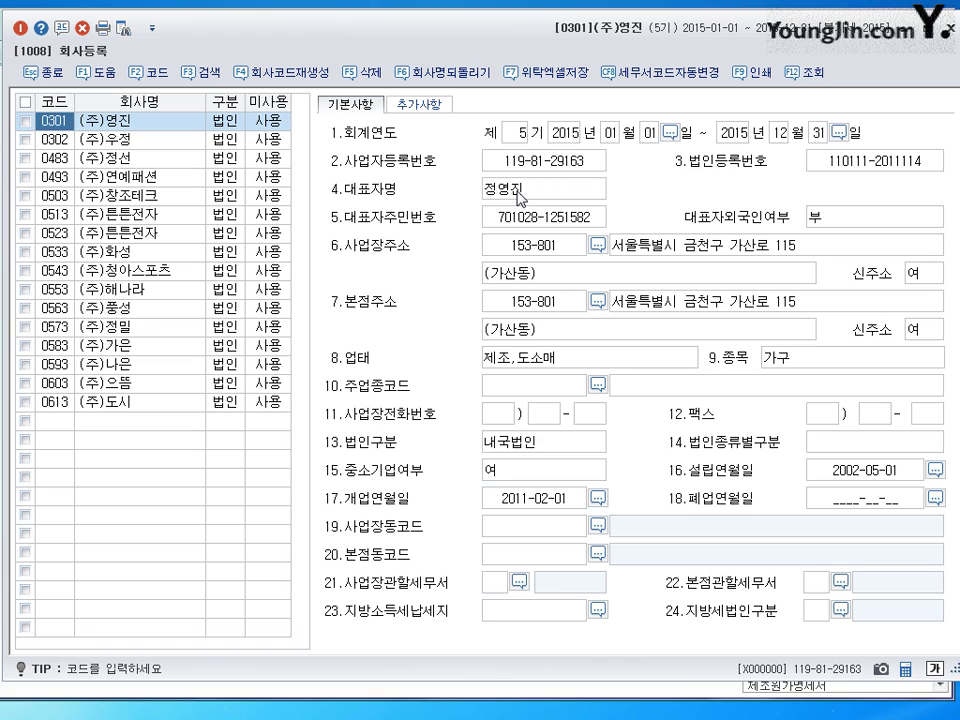
- Change the 17.개업연월일 from 2011-02-01 to 2011-03-01
{"action": "left_click", "coordinate": [531, 510]}
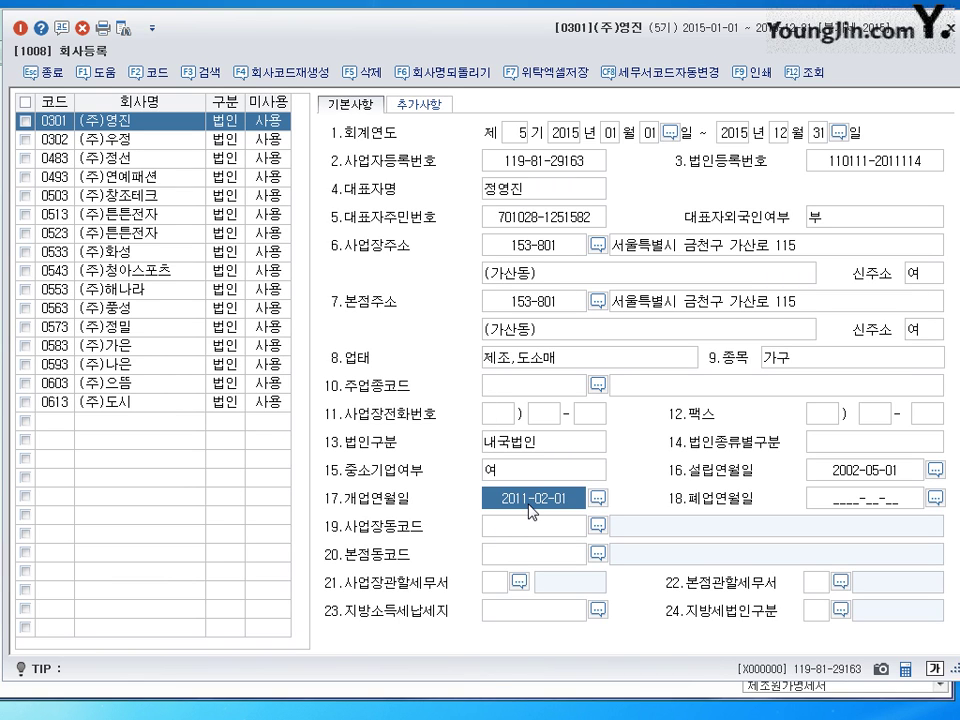
{"action": "type", "text": "20"}
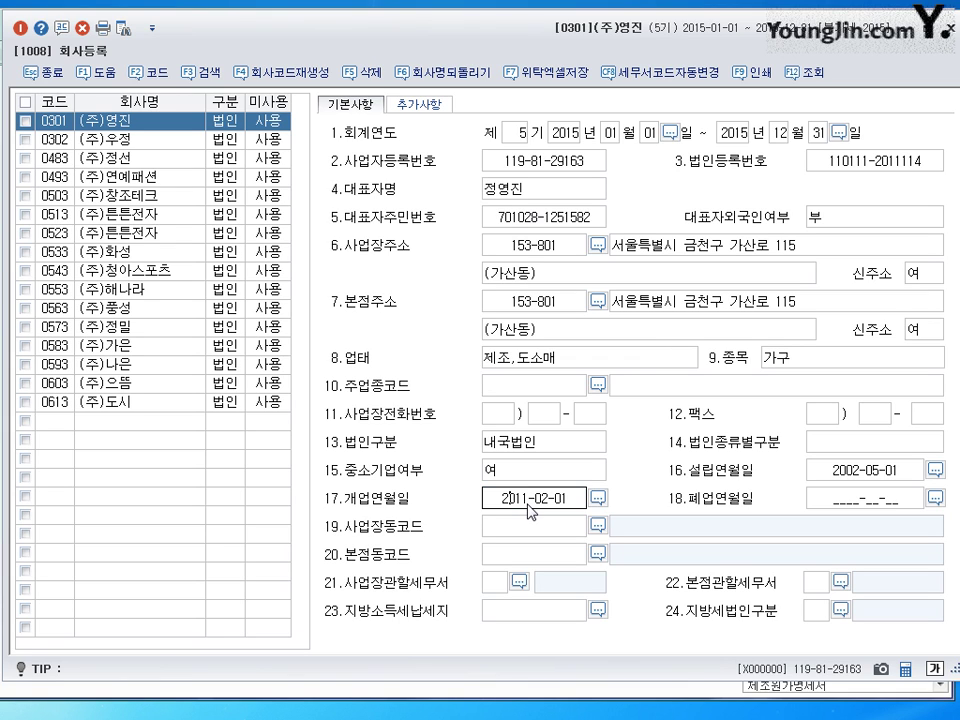
{"action": "key", "text": "BackSpace"}
{"action": "key", "text": "BackSpace"}
{"action": "type", "text": "2011-03"}
{"action": "key", "text": "Return"}
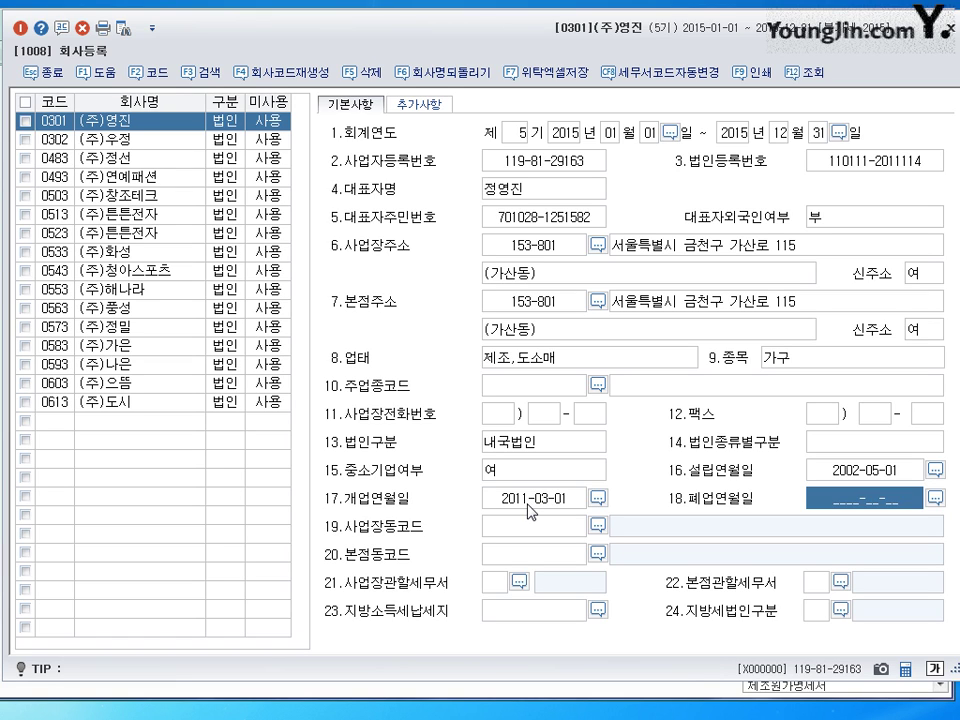
- Verify the opening date, corporate number and address, then select the 종목 value 가구
{"action": "left_click", "coordinate": [528, 504]}
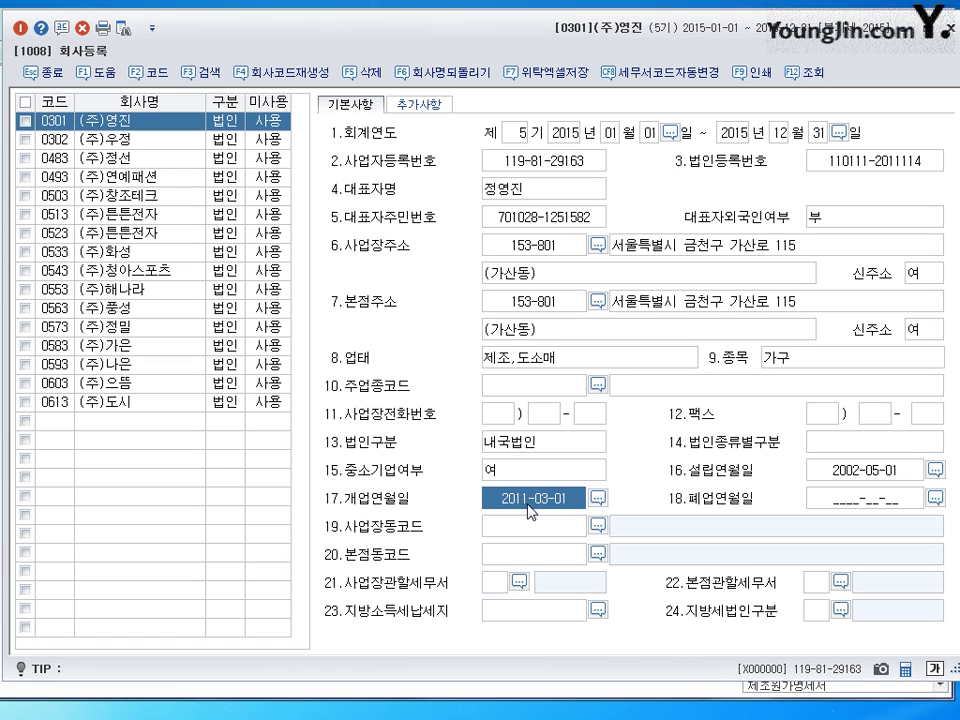
{"action": "left_click", "coordinate": [848, 163]}
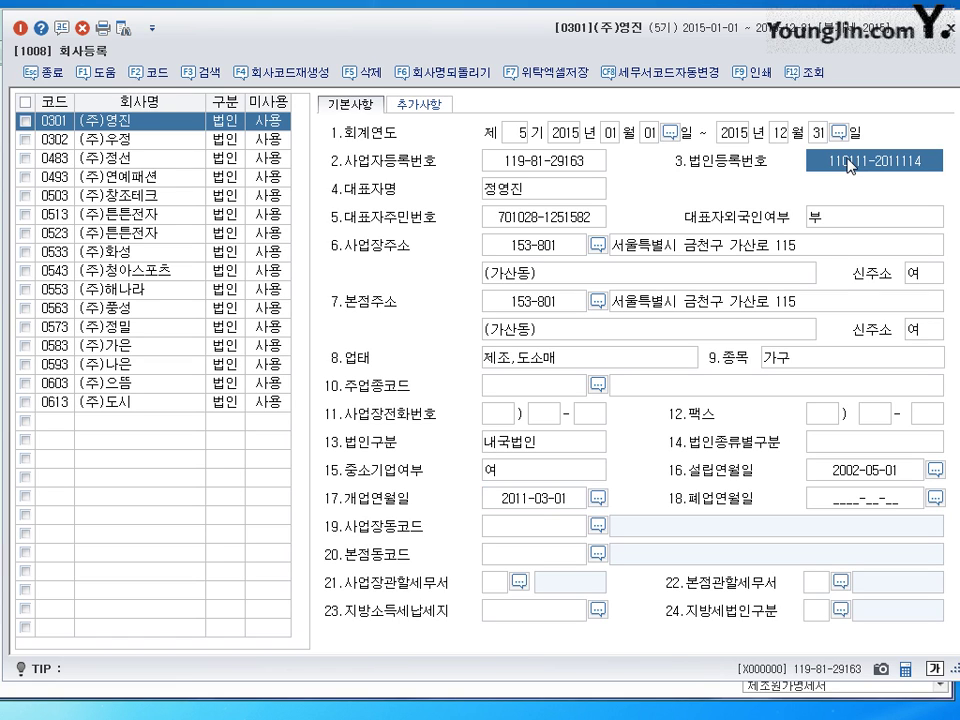
{"action": "left_click", "coordinate": [764, 256]}
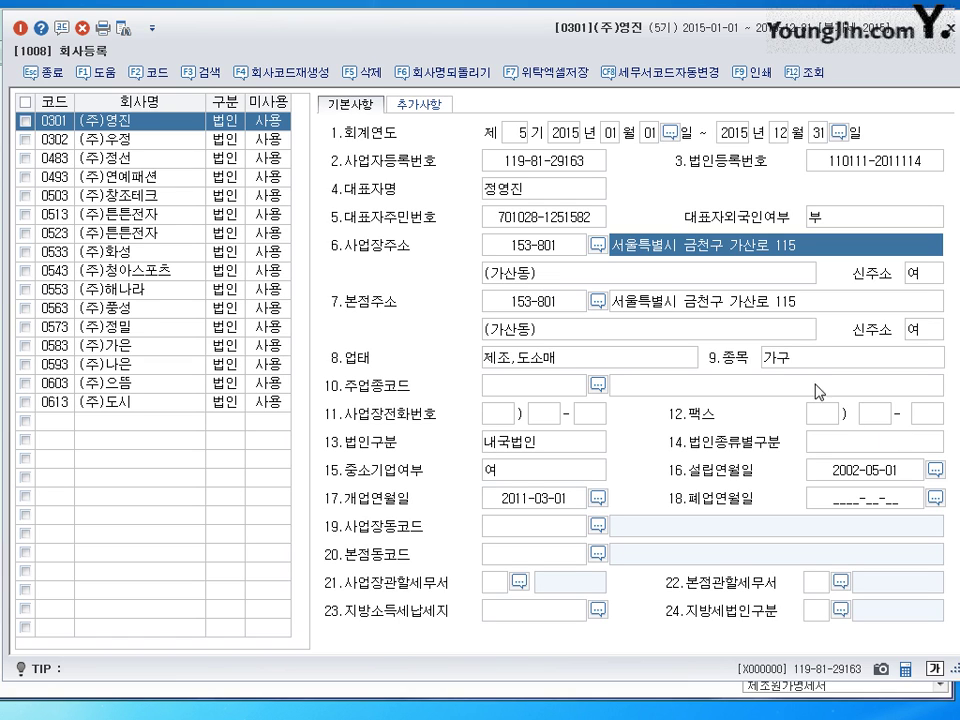
{"action": "left_click", "coordinate": [508, 356]}
{"action": "left_click", "coordinate": [775, 360]}
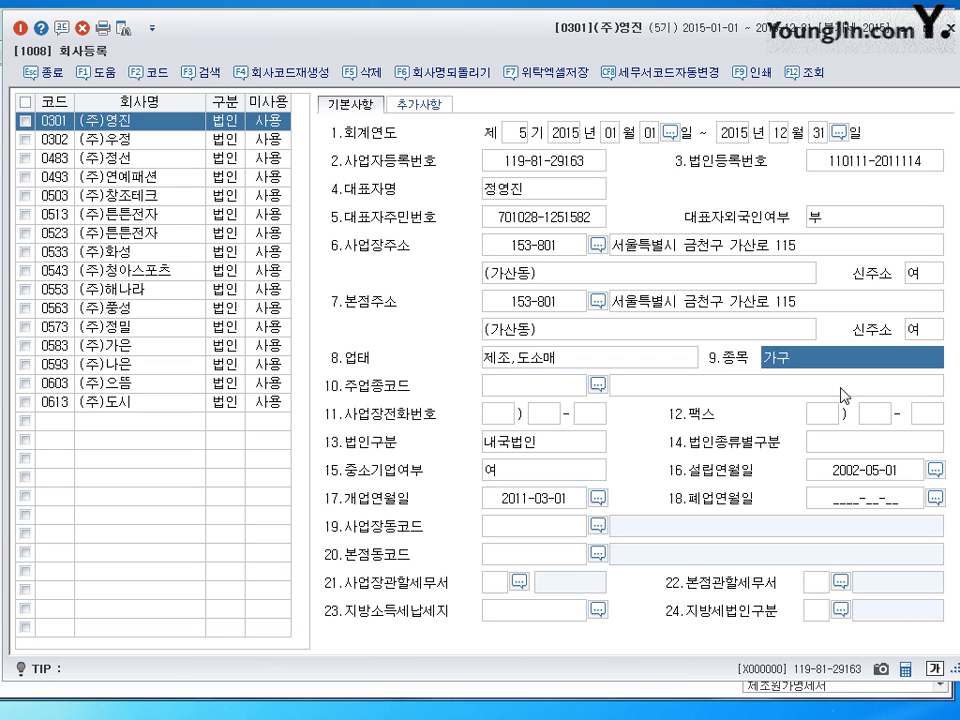
- Replace the 9.종목 value 가구 with 전자제품,무역
{"action": "type", "text": "제스"}
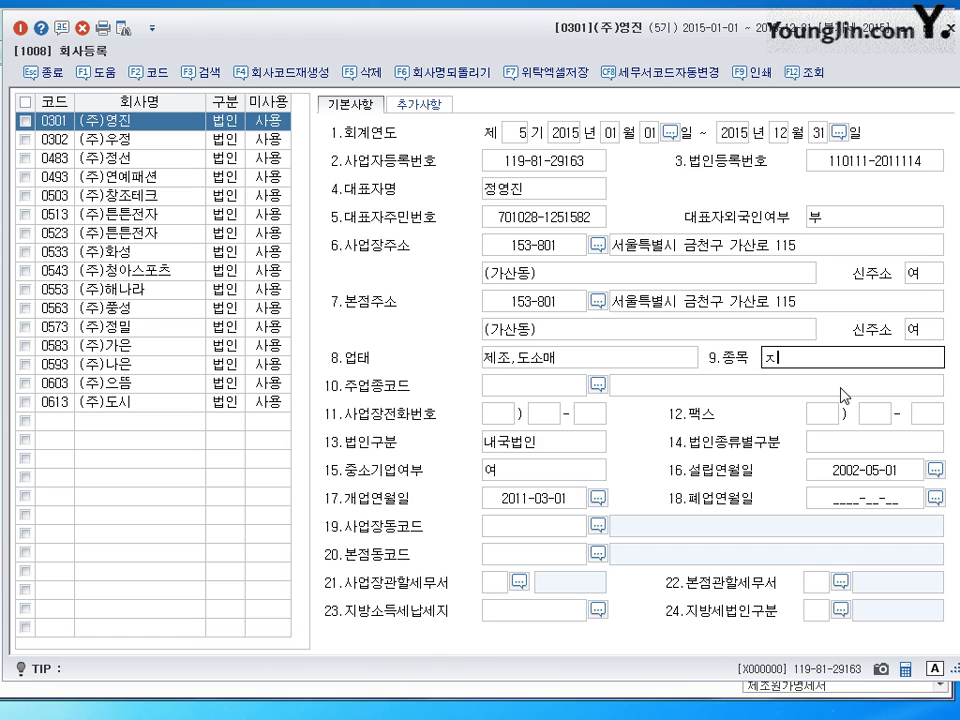
{"action": "key", "text": "BackSpace"}
{"action": "key", "text": "BackSpace"}
{"action": "type", "text": "전자젤ㅊ"}
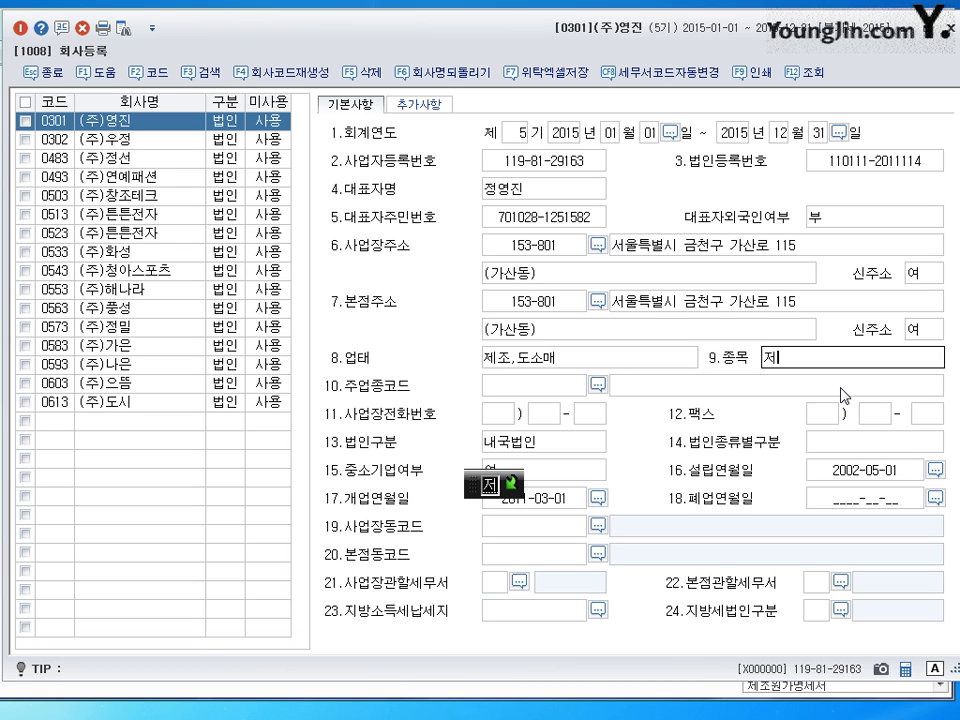
{"action": "key", "text": "BackSpace"}
{"action": "key", "text": "BackSpace"}
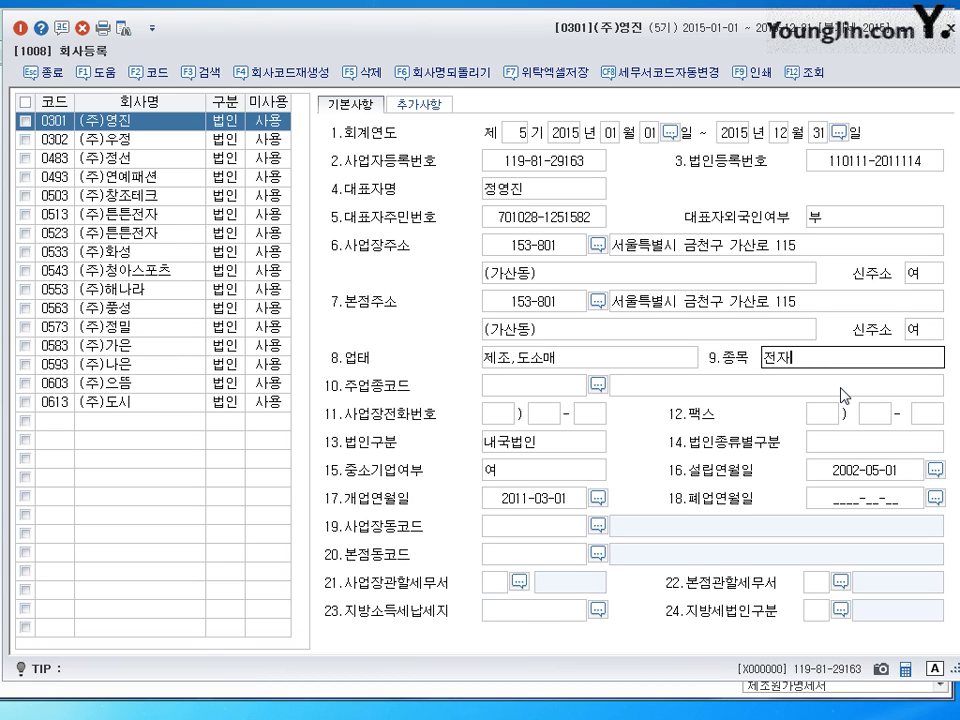
{"action": "type", "text": "제푸ㅁ,무여ㅓㄱ"}
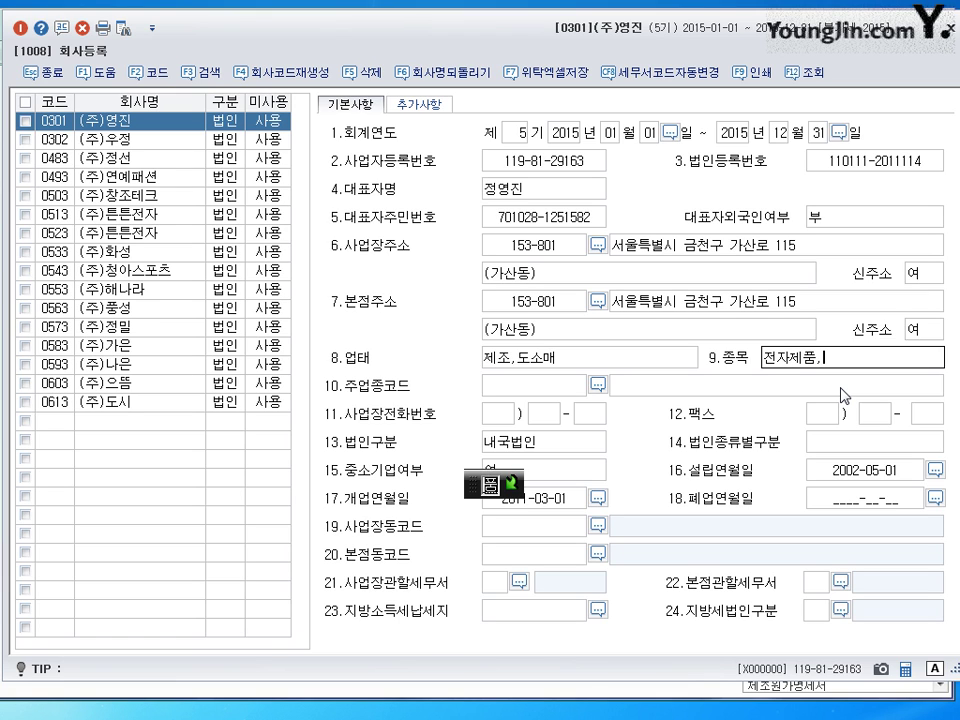
{"action": "key", "text": "BackSpace"}
{"action": "key", "text": "BackSpace"}
{"action": "key", "text": "BackSpace"}
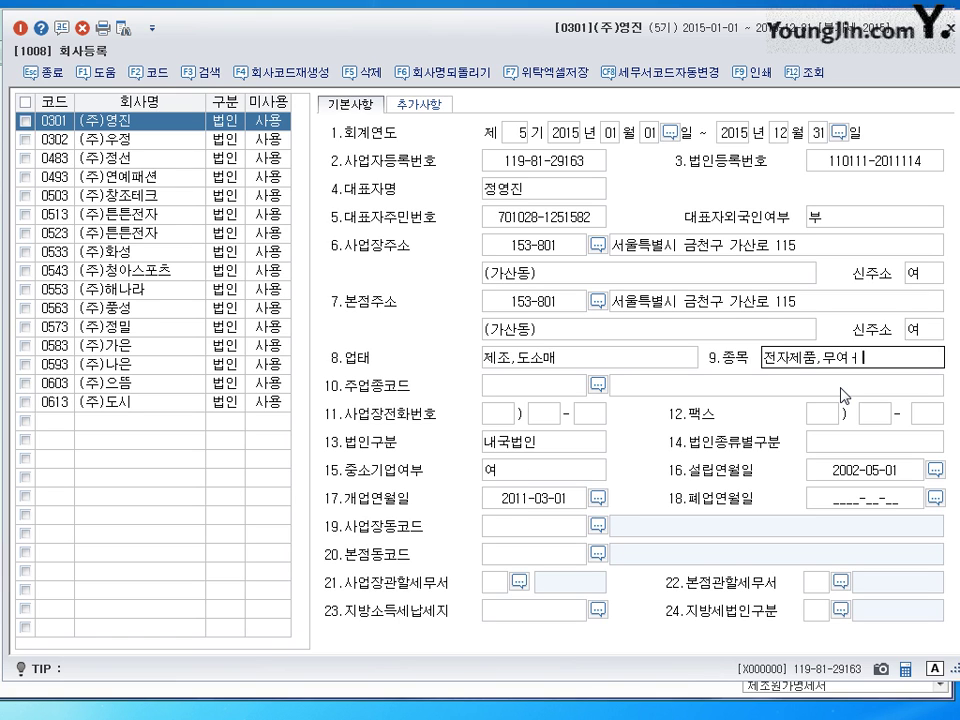
{"action": "type", "text": "역"}
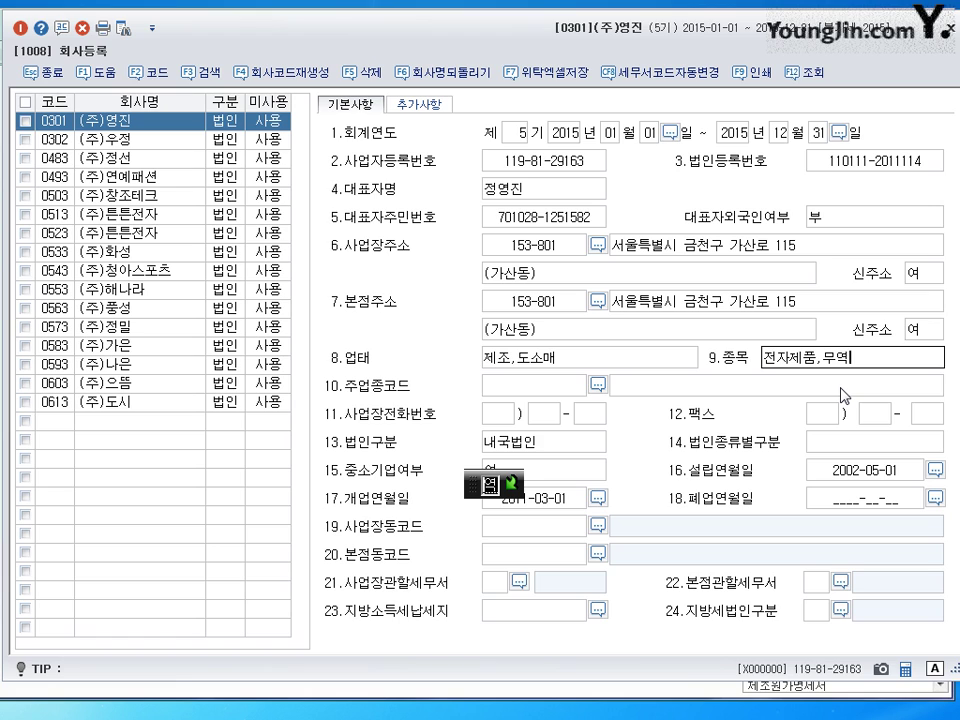
{"action": "key", "text": "Return"}
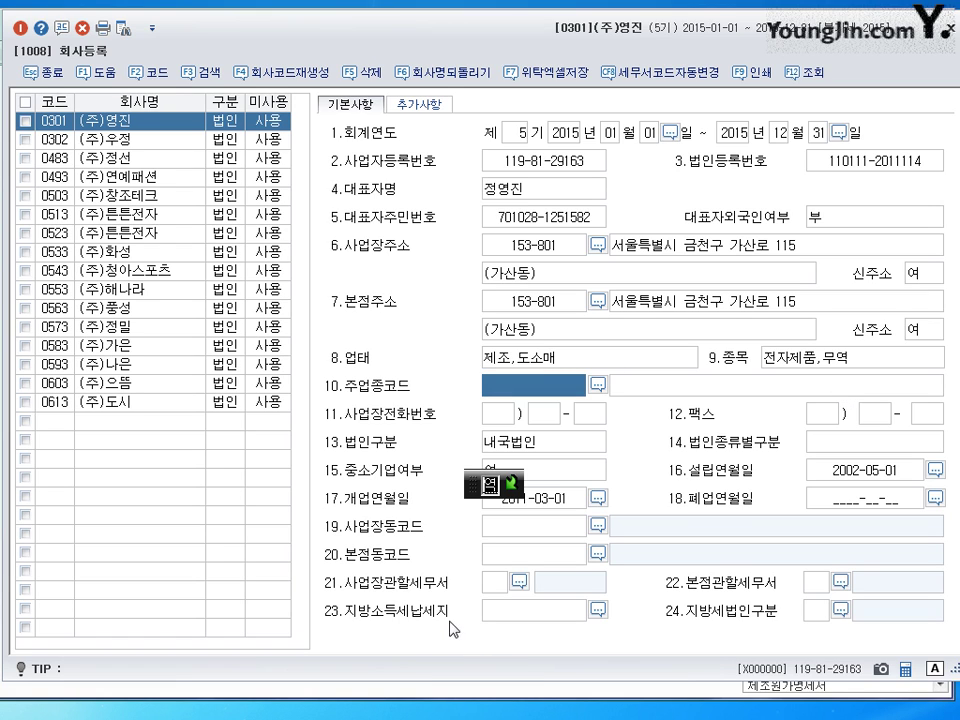
- Search 금천 and set 119 금천 as the 사업장관할세무서, then close 회사등록
{"action": "left_click", "coordinate": [496, 583]}
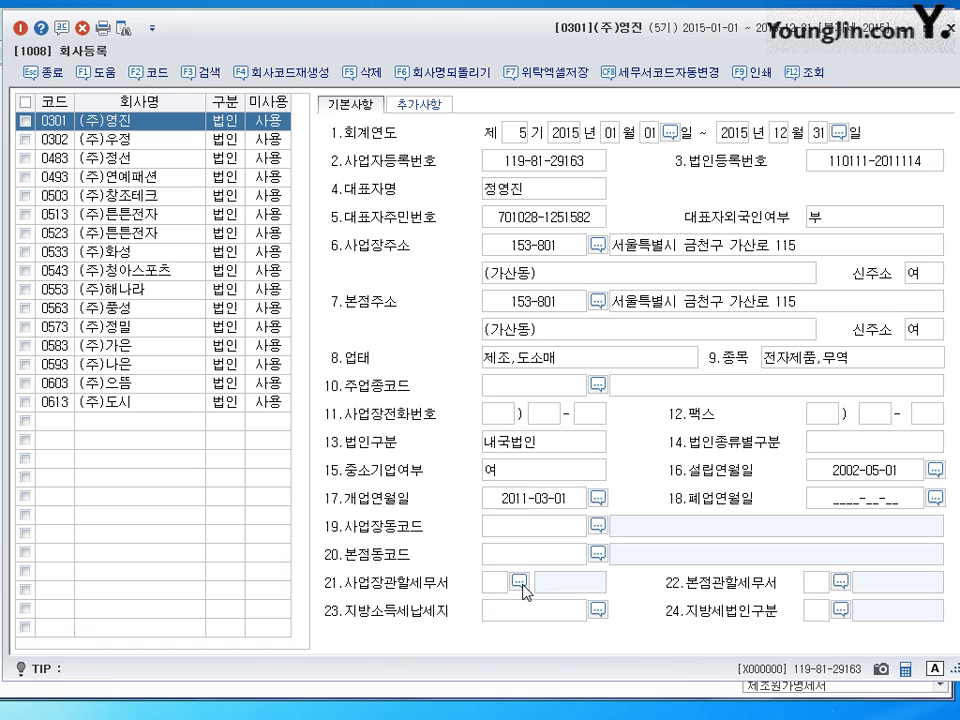
{"action": "left_click", "coordinate": [520, 583]}
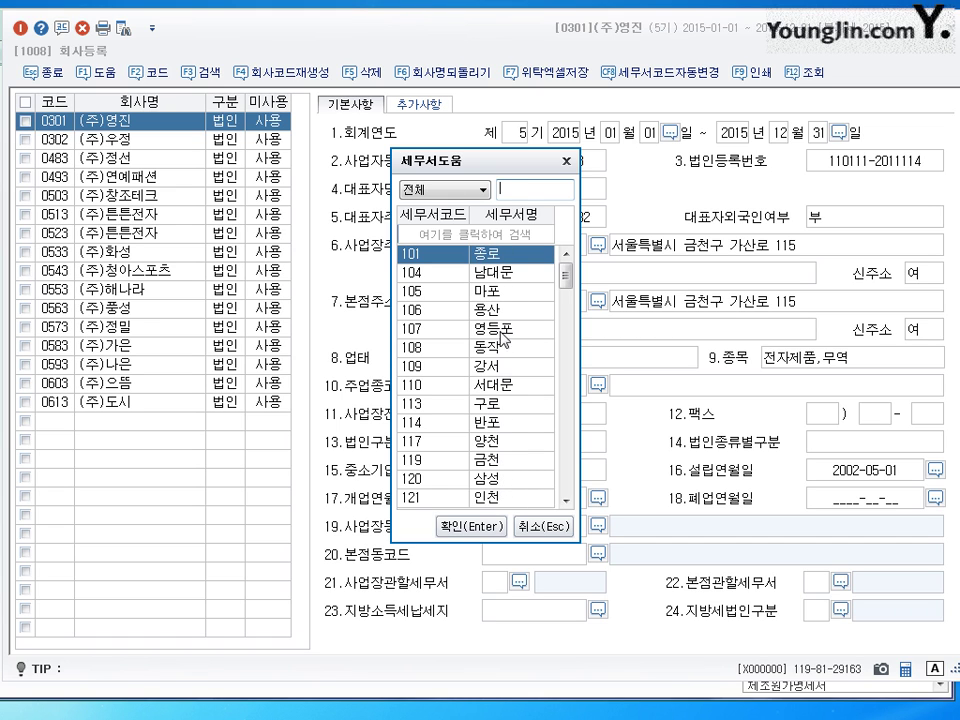
{"action": "left_click_drag", "start_coordinate": [566, 274], "coordinate": [576, 445]}
{"action": "left_click", "coordinate": [540, 234]}
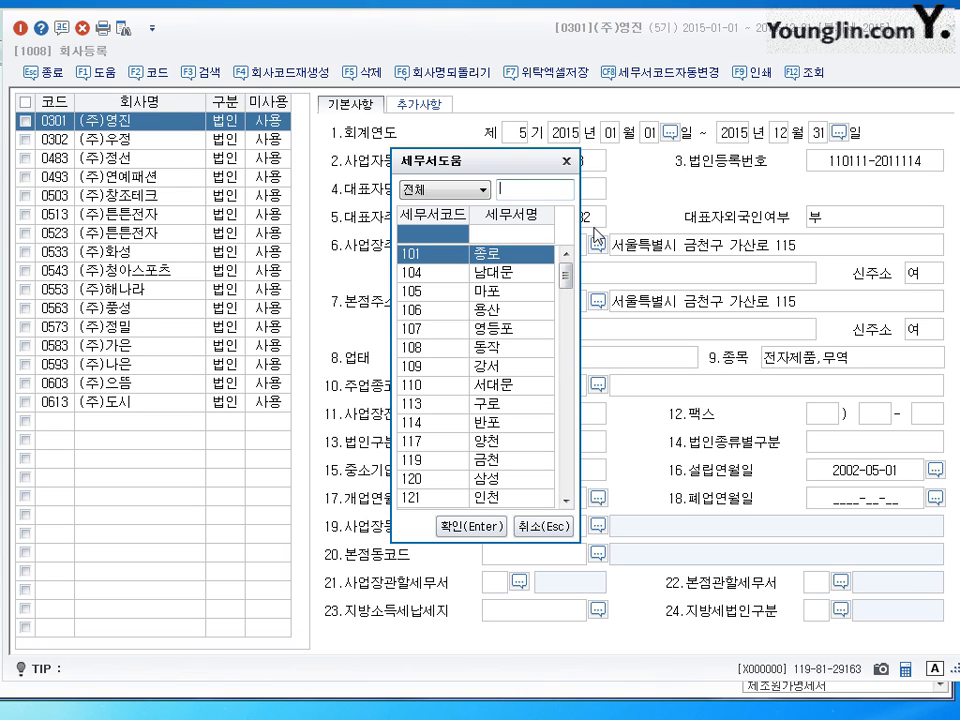
{"action": "type", "text": "금천"}
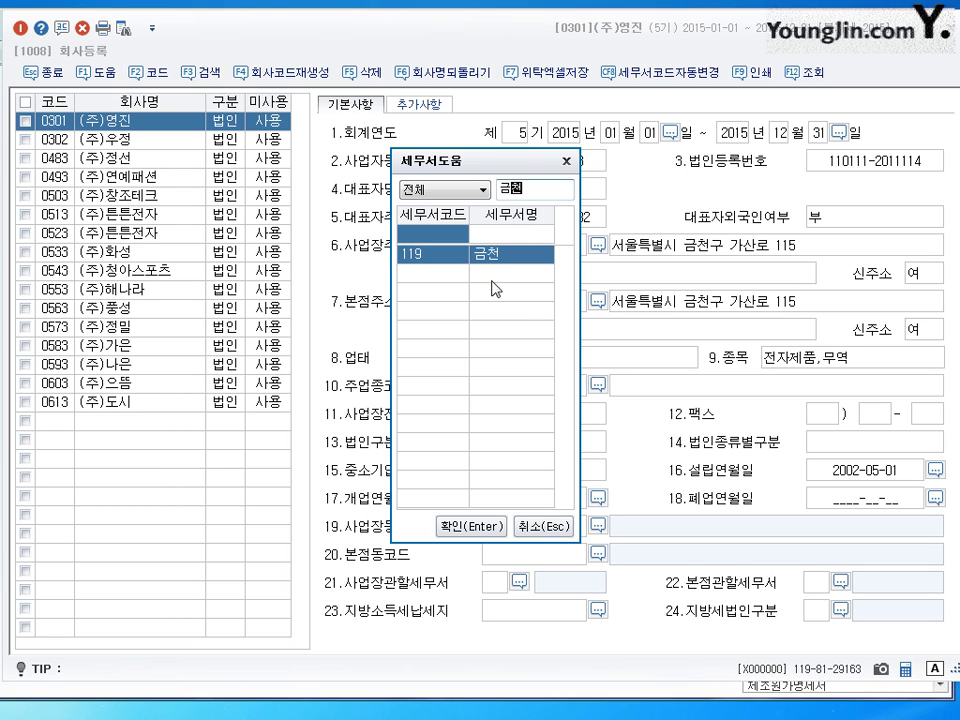
{"action": "left_click", "coordinate": [477, 536]}
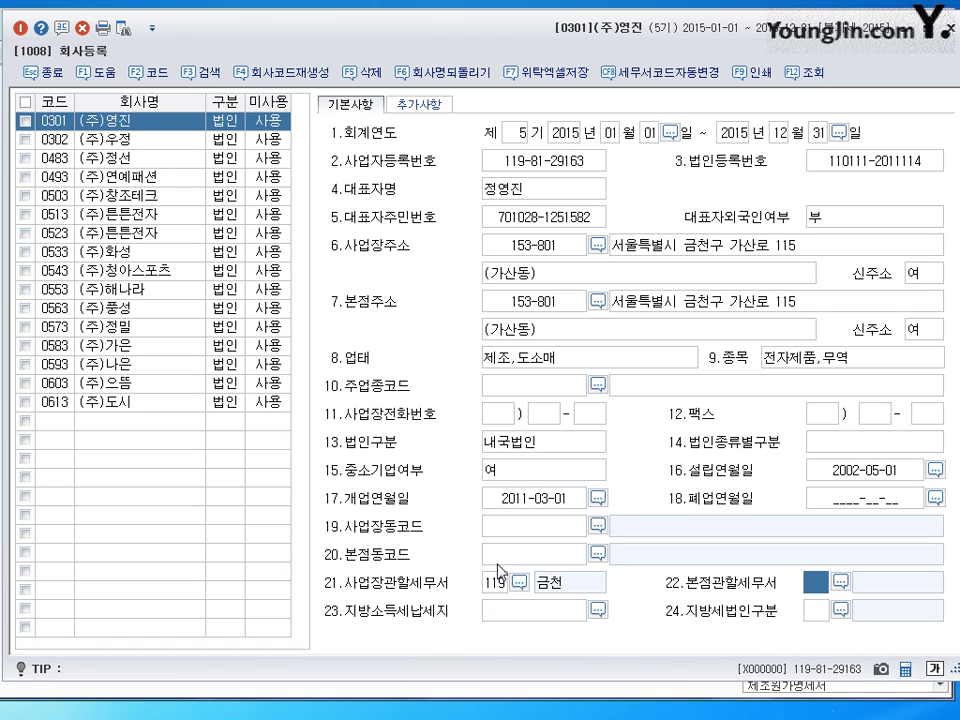
{"action": "left_click", "coordinate": [536, 612]}
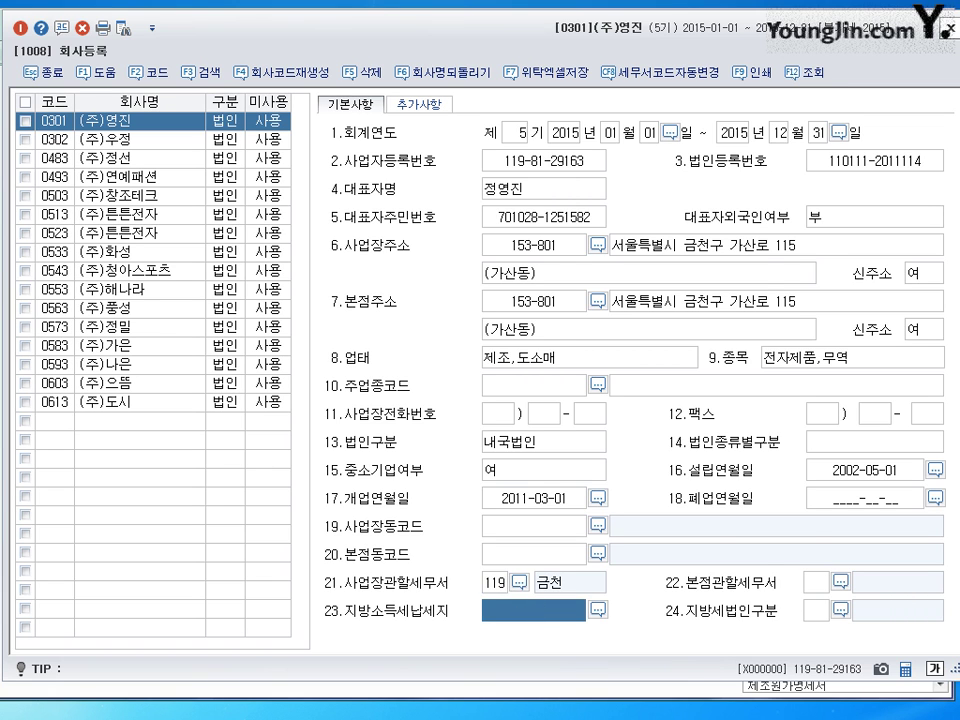
{"action": "key", "text": "Escape"}
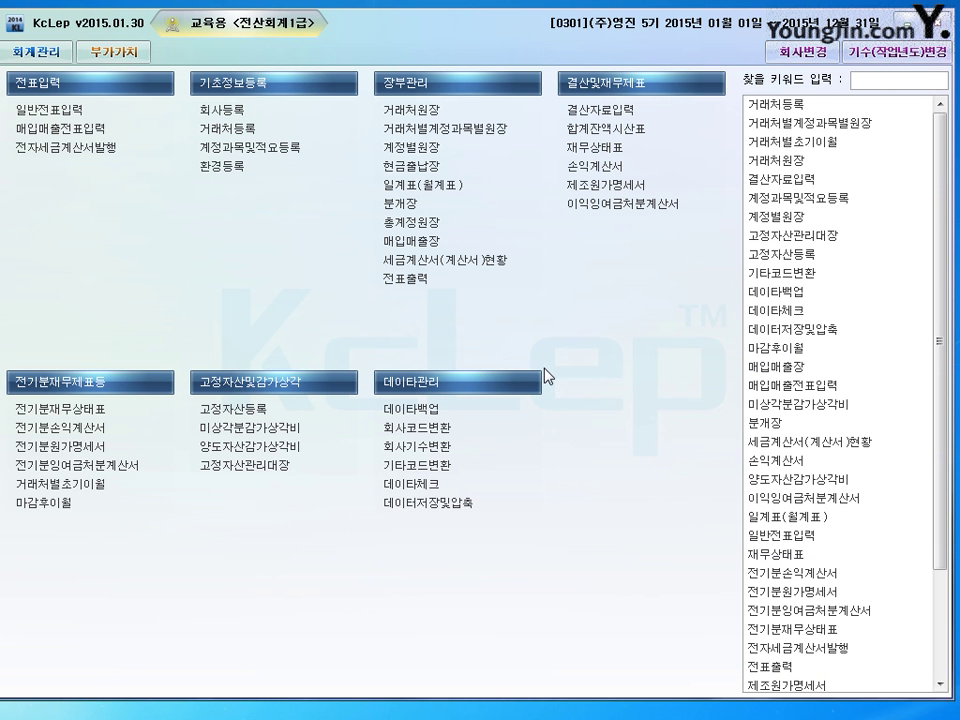